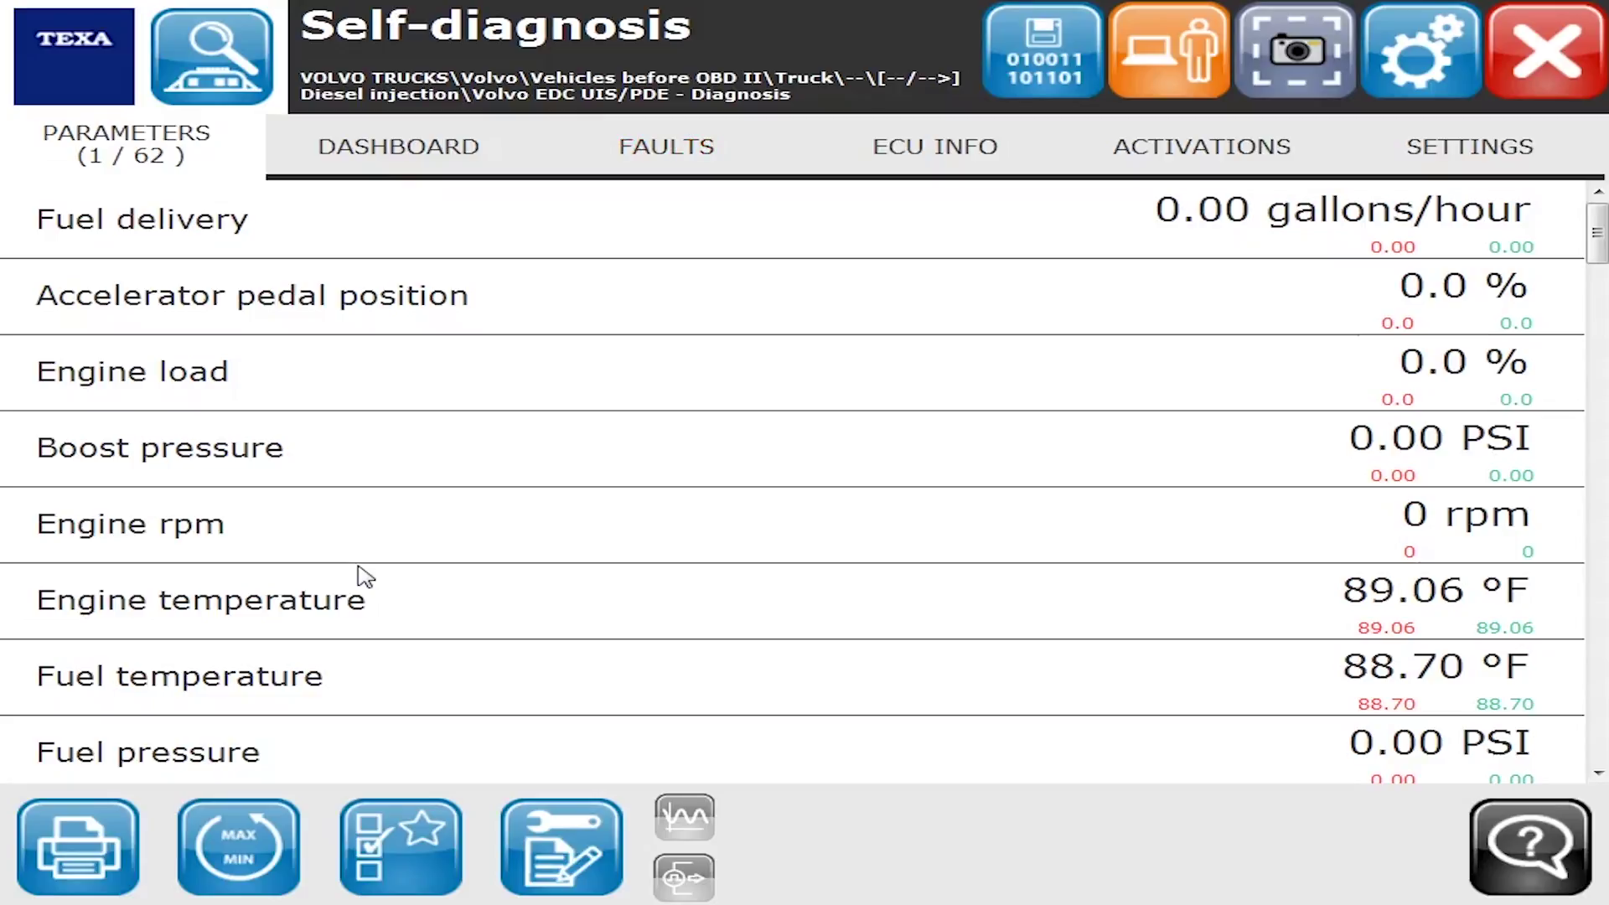
Review the live engine parameters for the Volvo EDC UIS/PDE system and open the aftertreatment dashboard diagram.
click(452, 526)
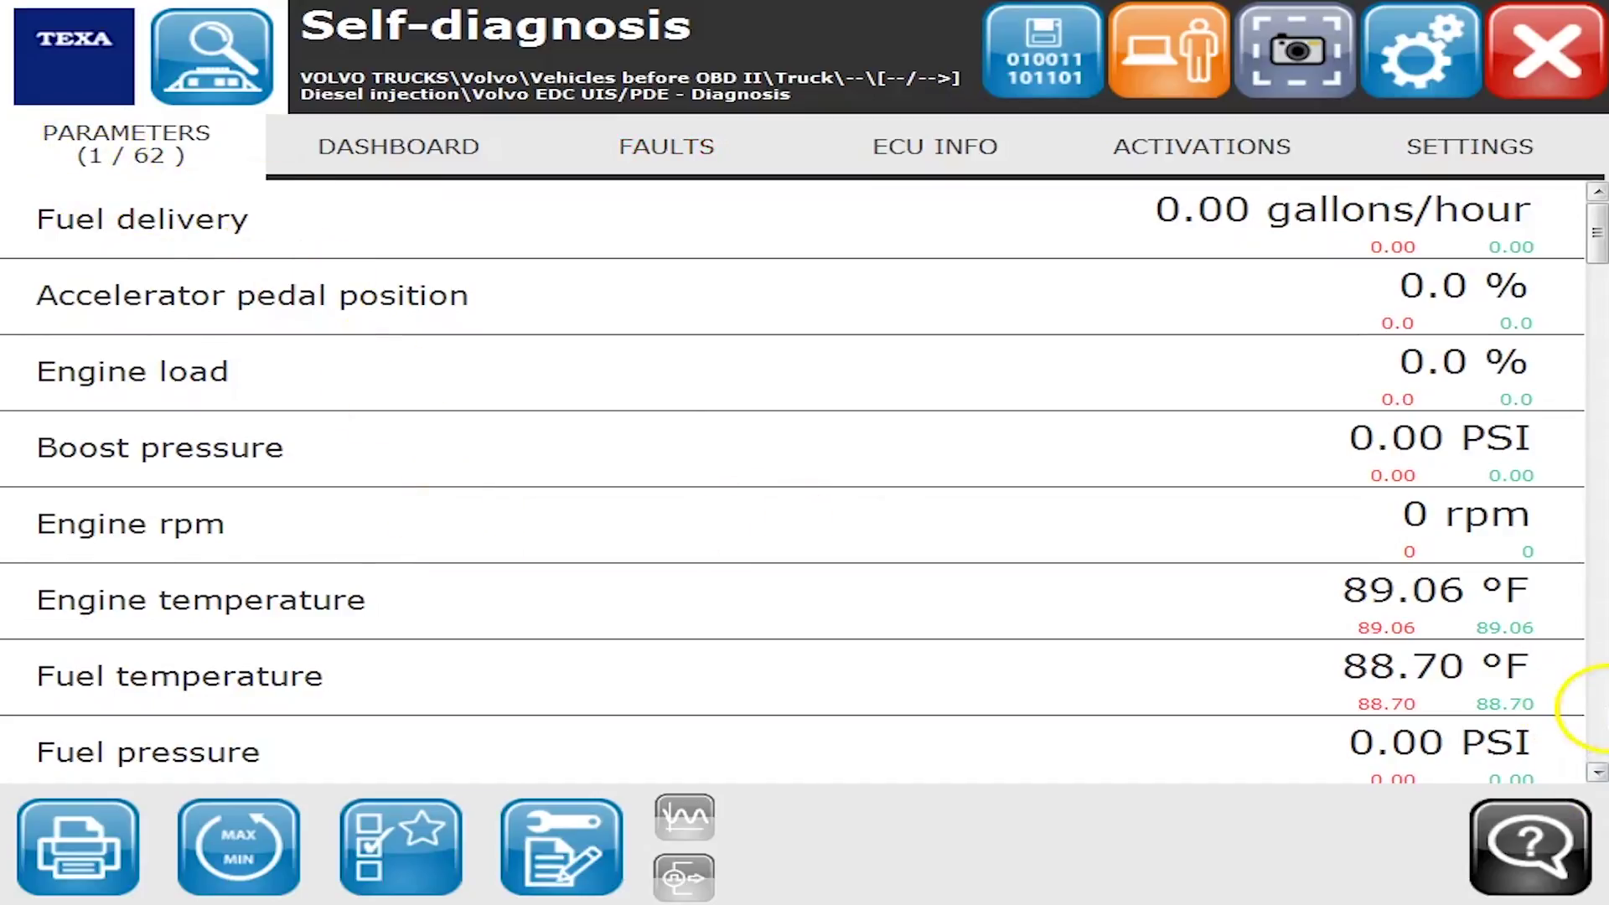
click(1599, 723)
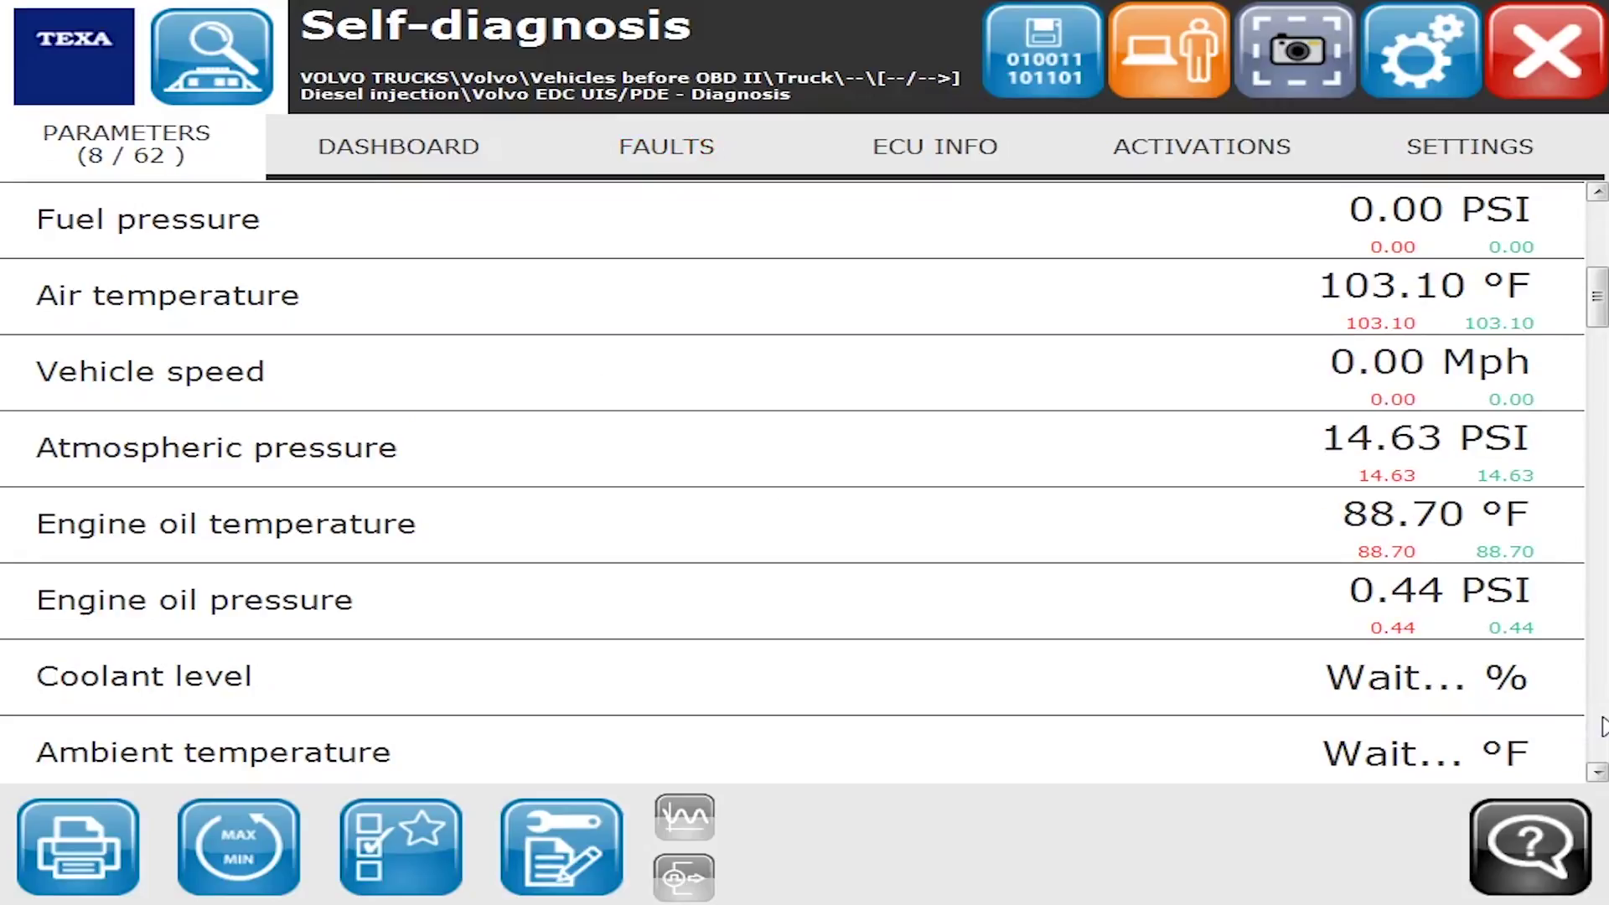
click(1601, 726)
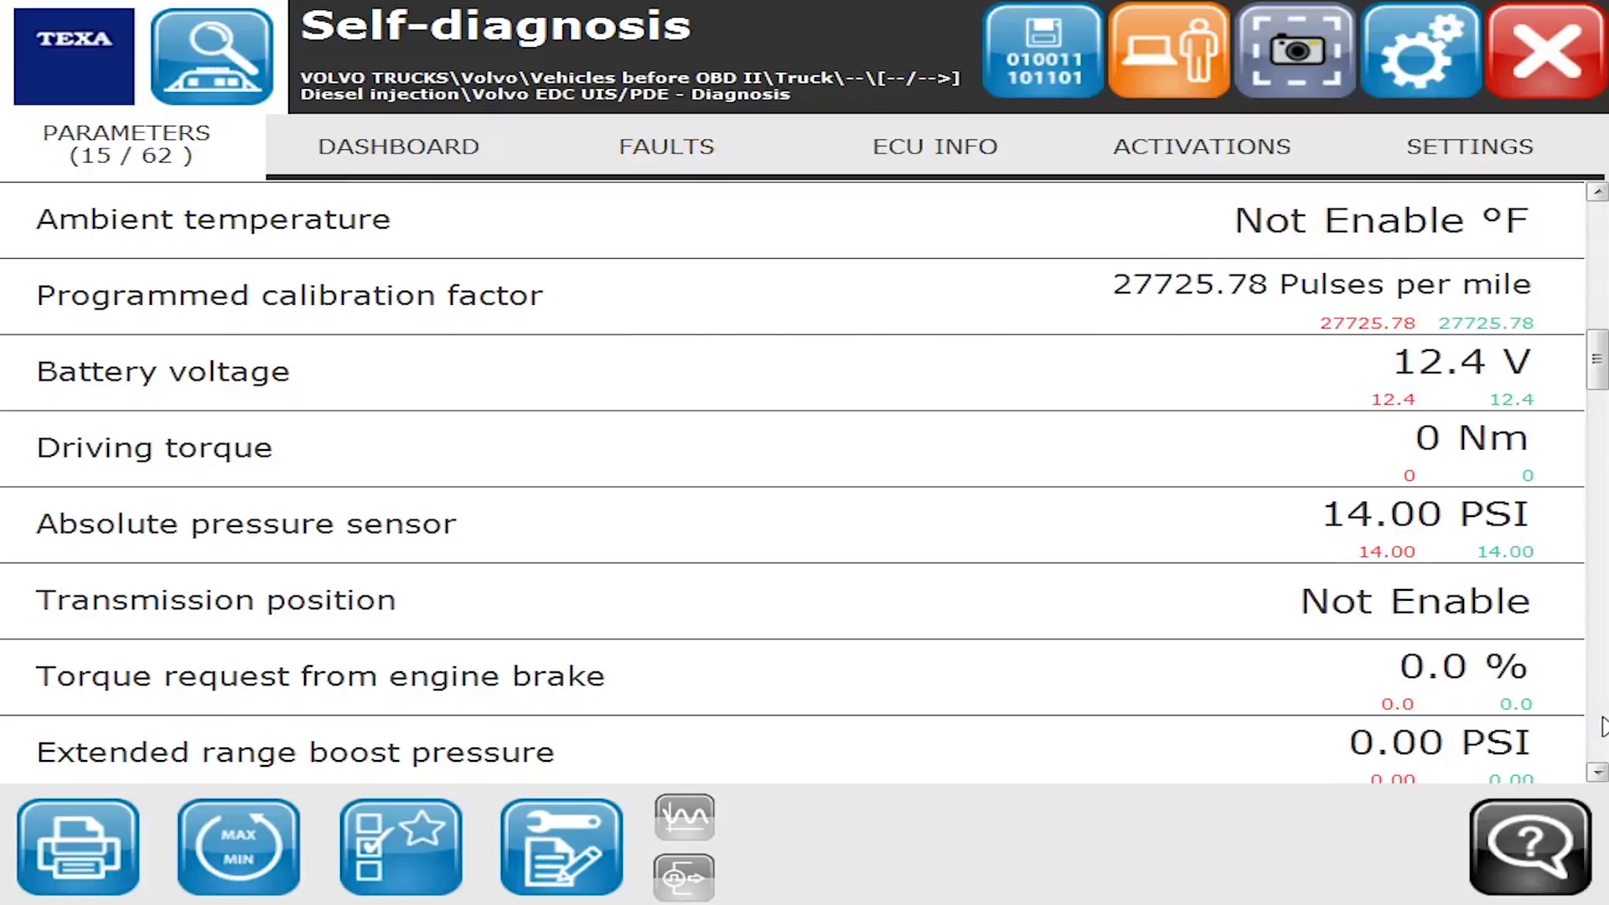
click(400, 166)
click(580, 156)
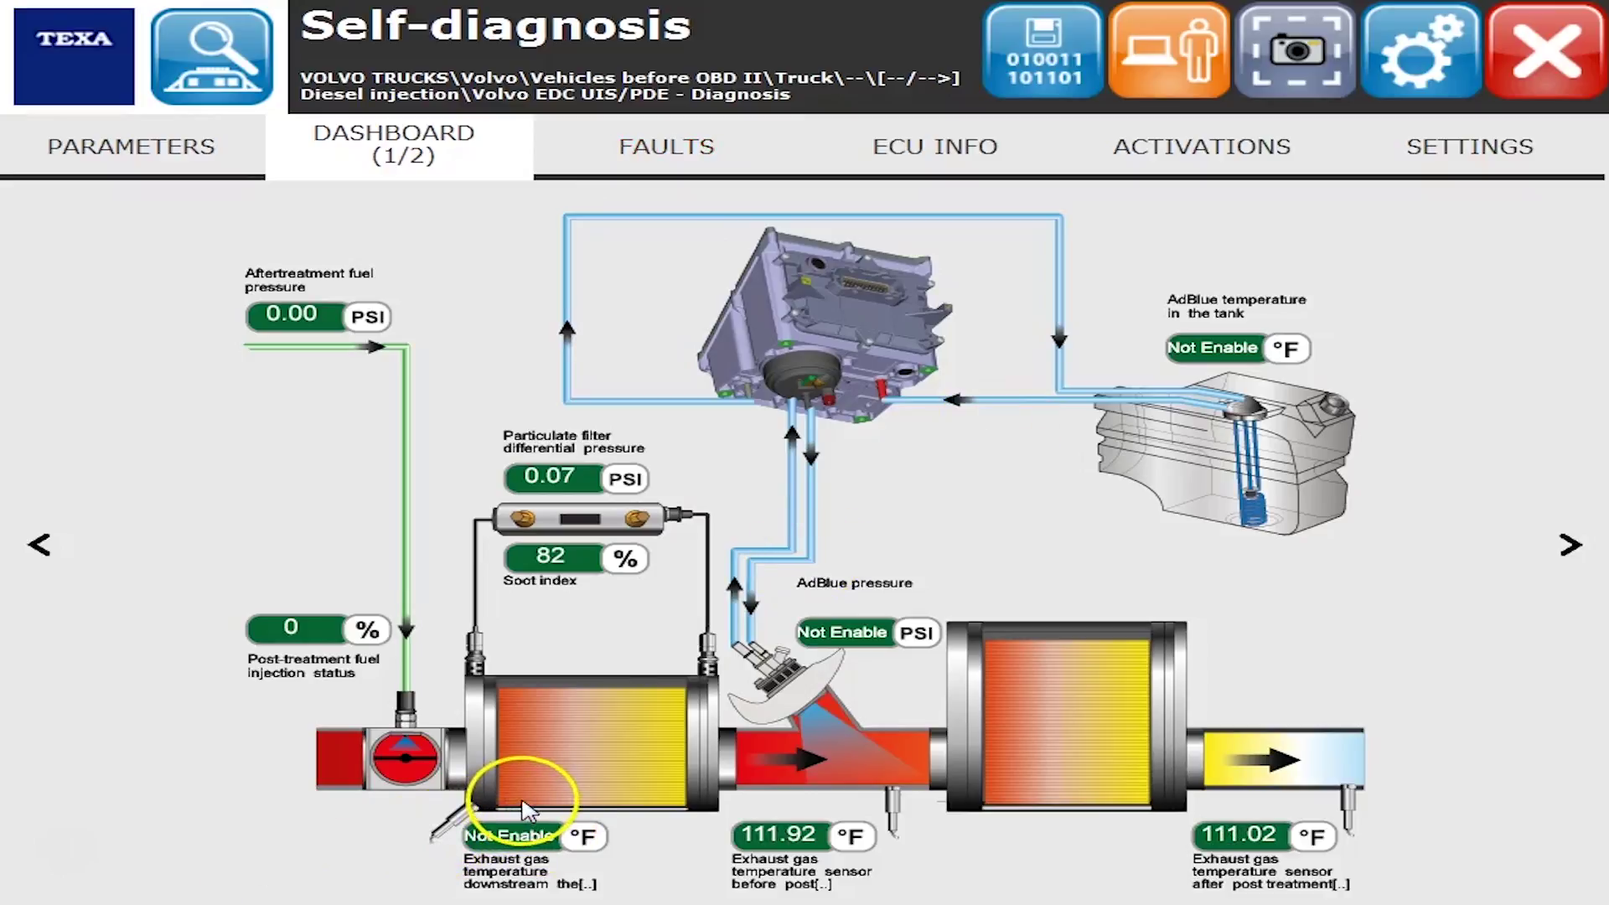
Open the fault list and examine the freeze-frame data of the Variable geometry turbine 1 actuator fault.
click(667, 147)
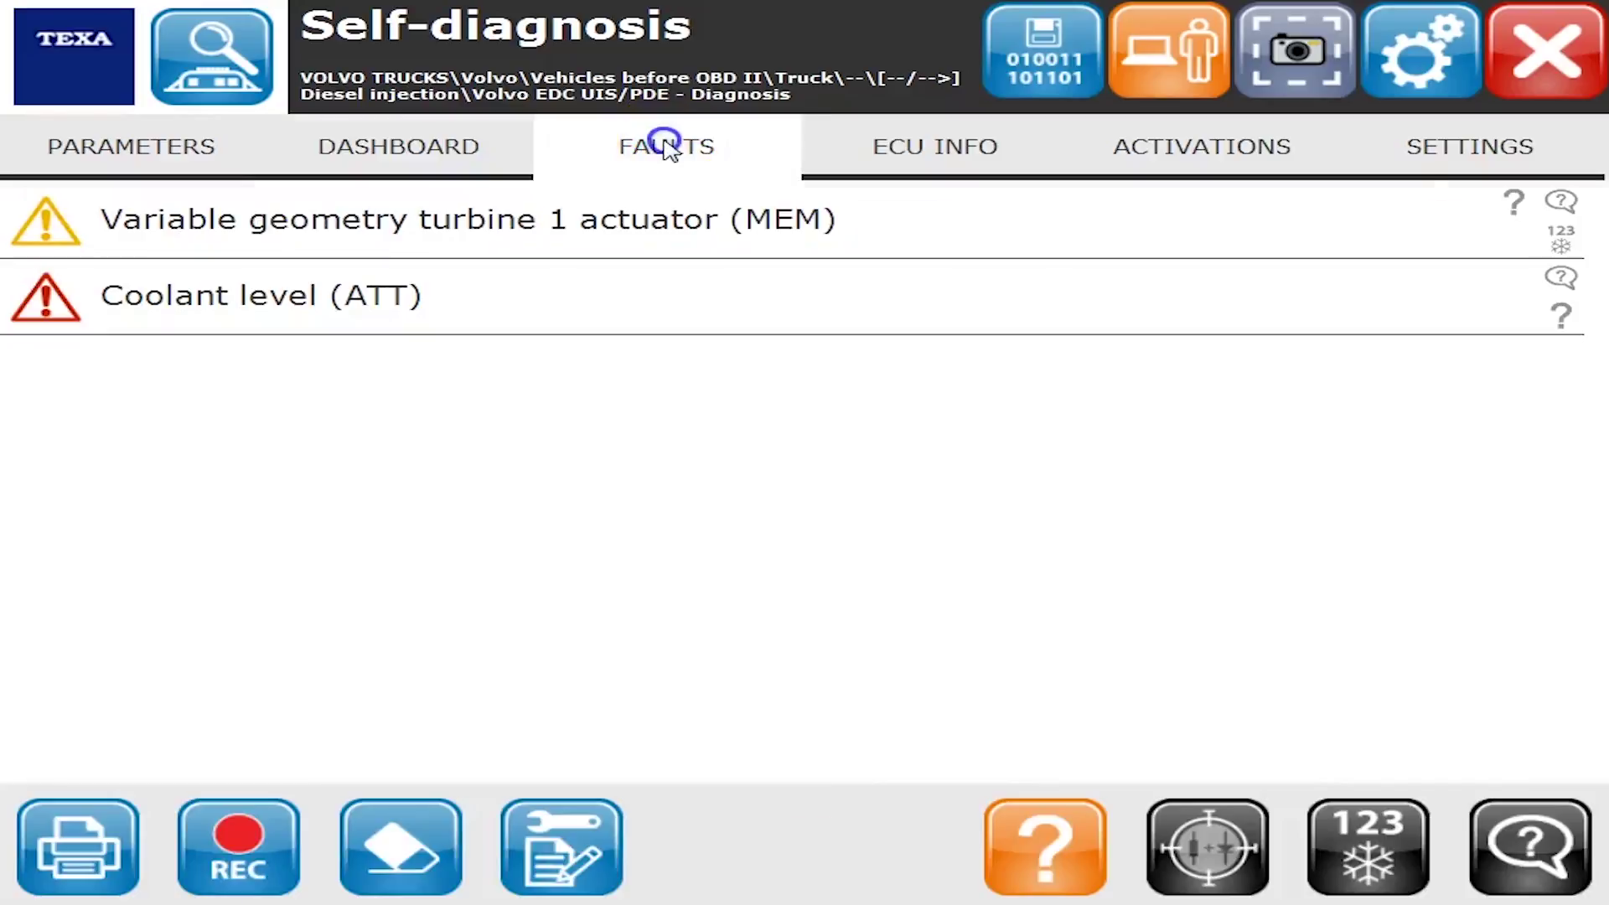
click(1088, 369)
click(852, 295)
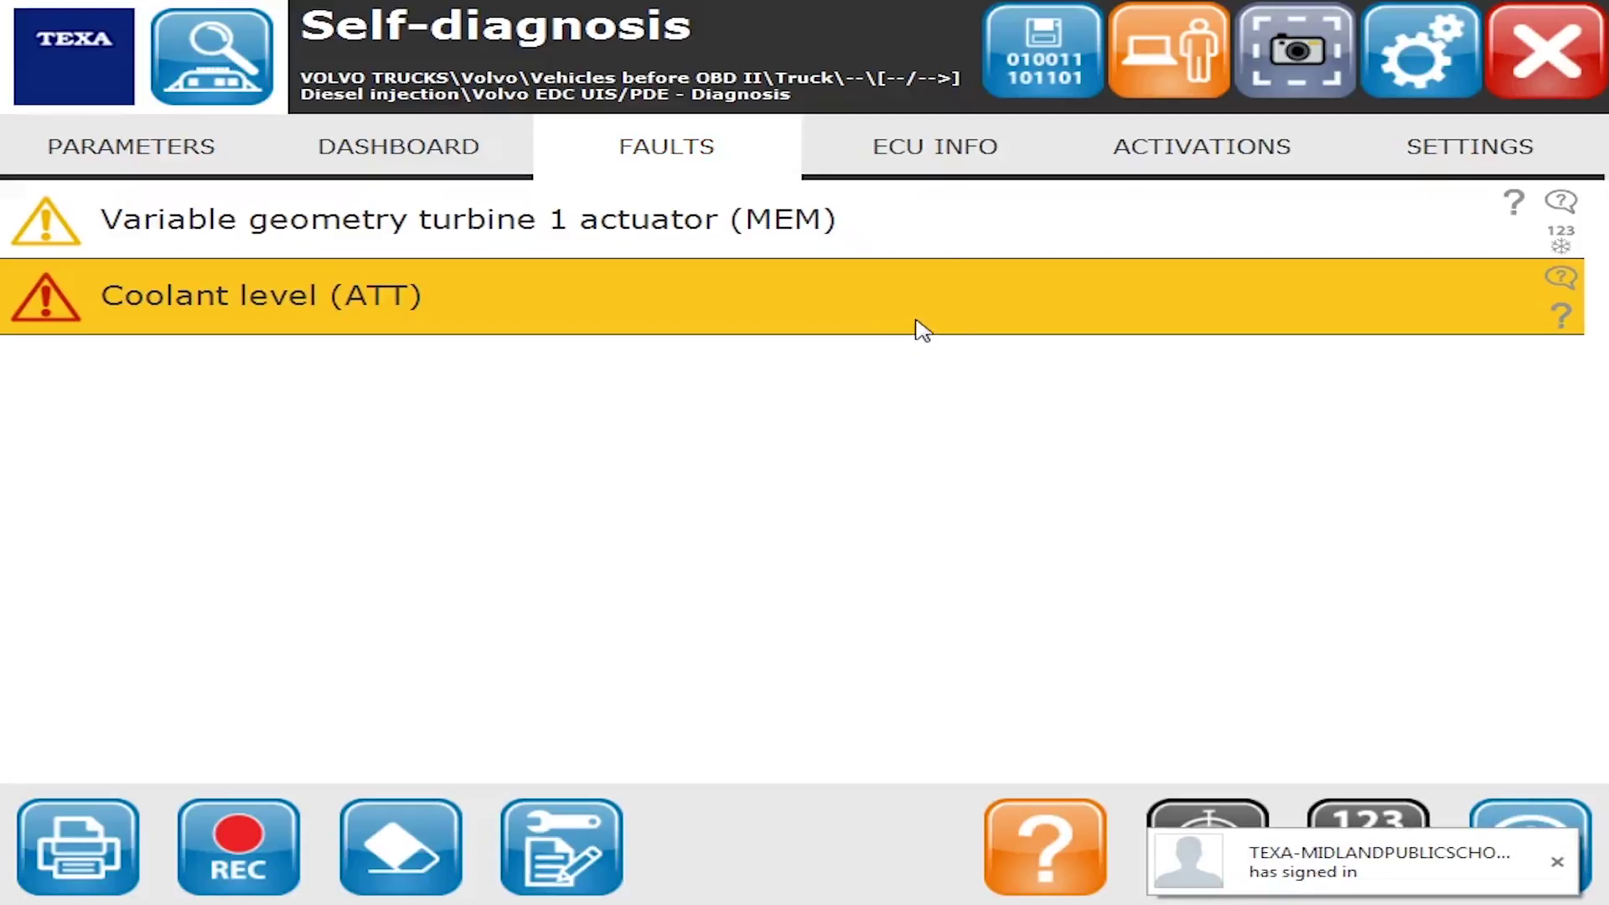
click(915, 234)
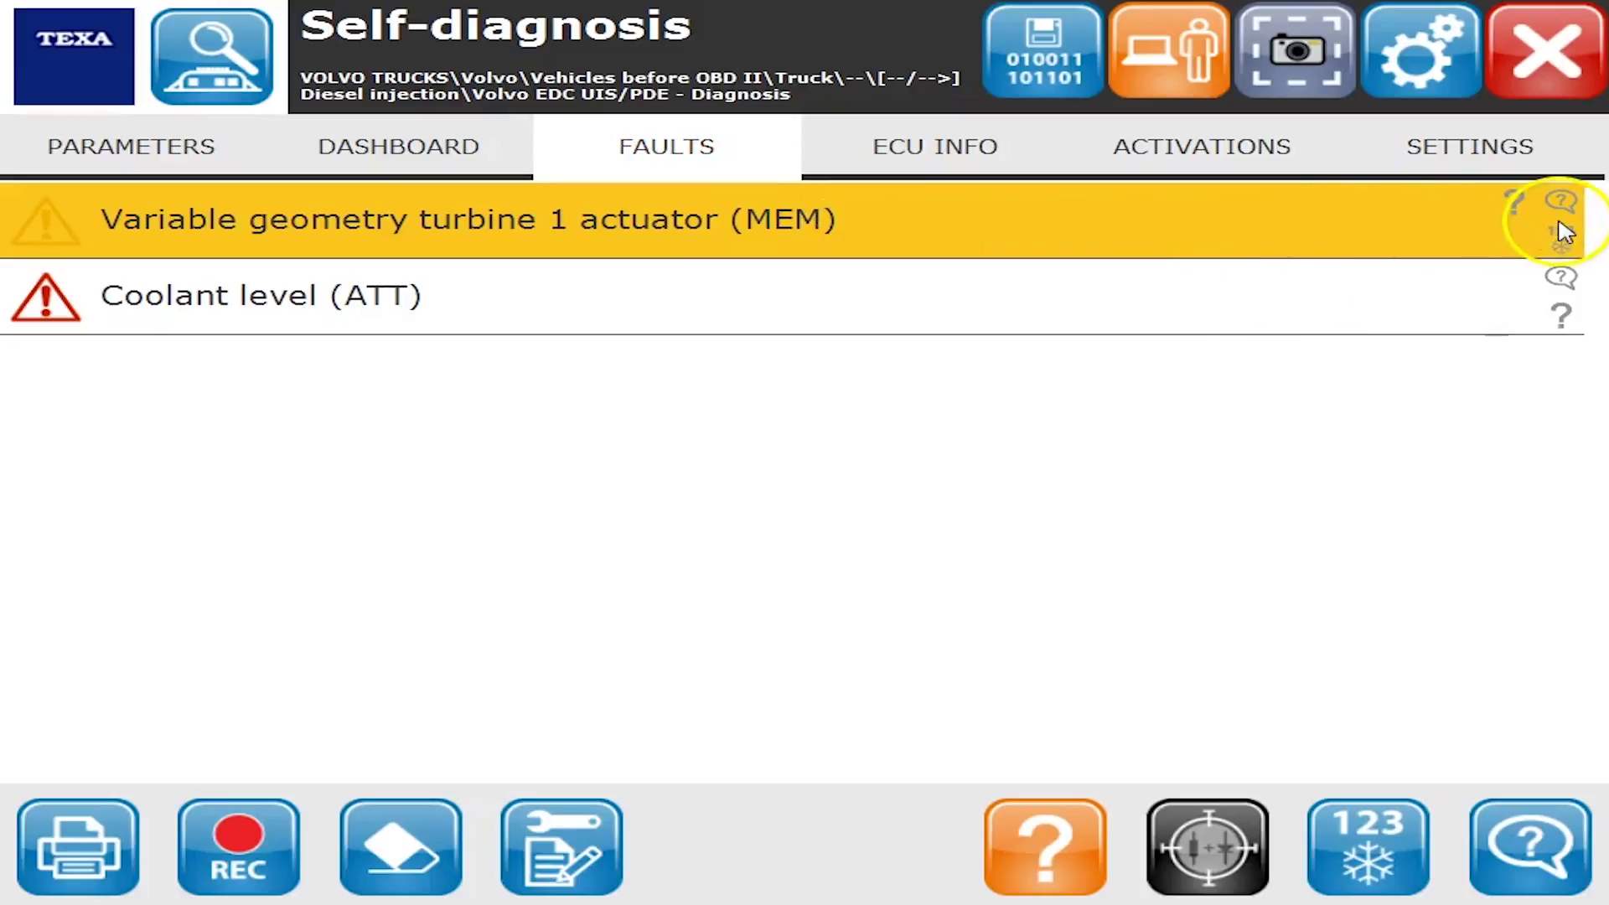
click(1328, 837)
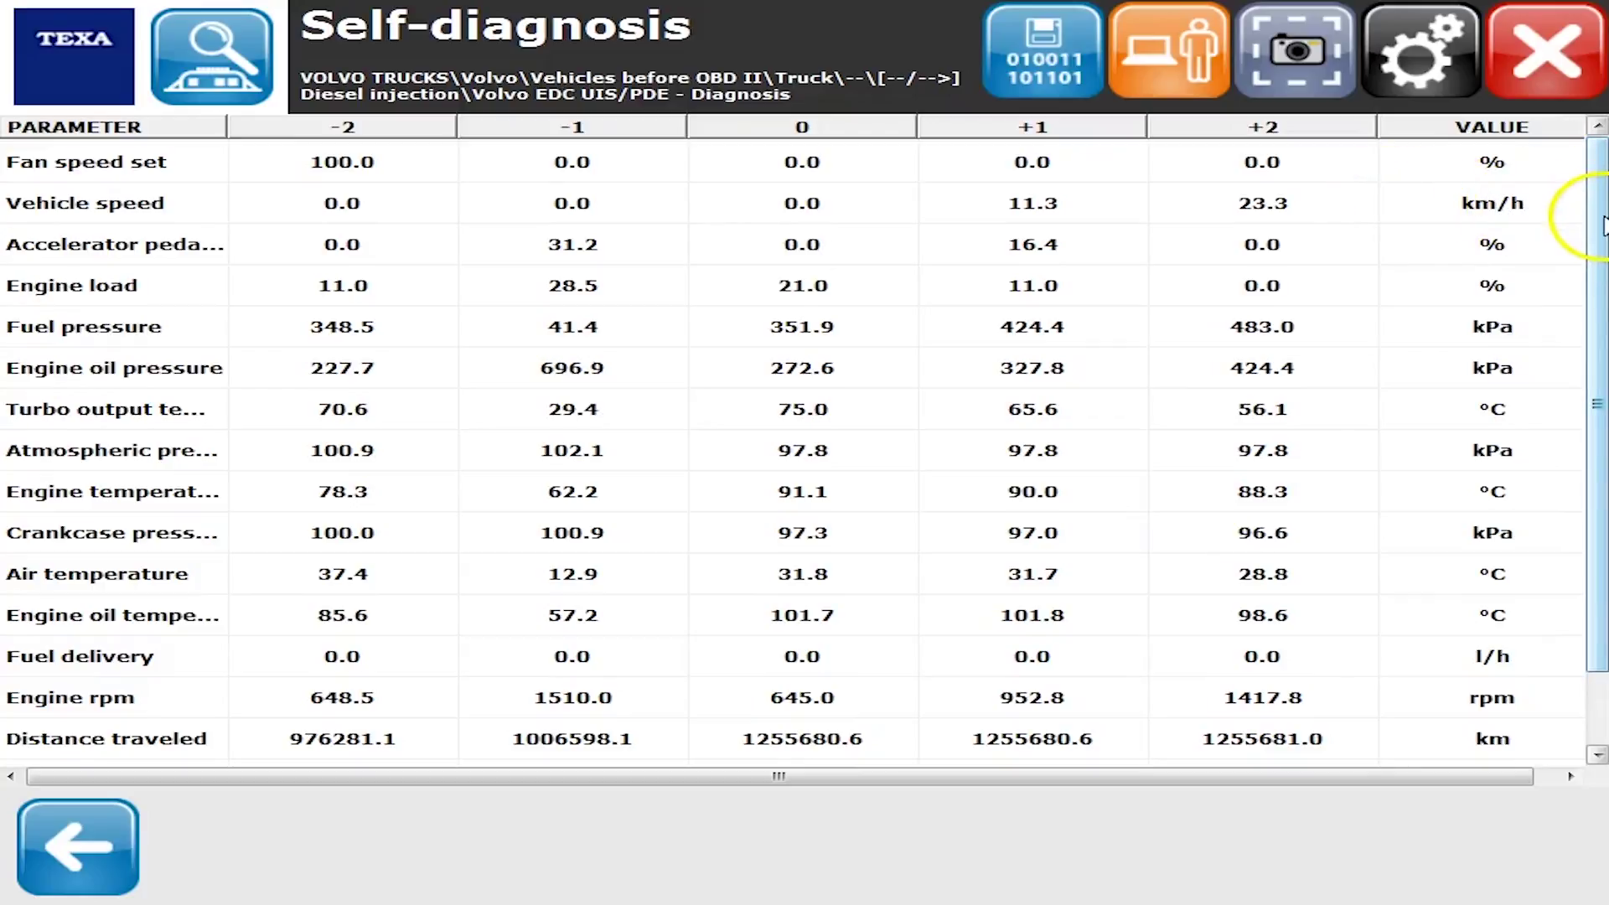
drag(1597, 223, 1597, 42)
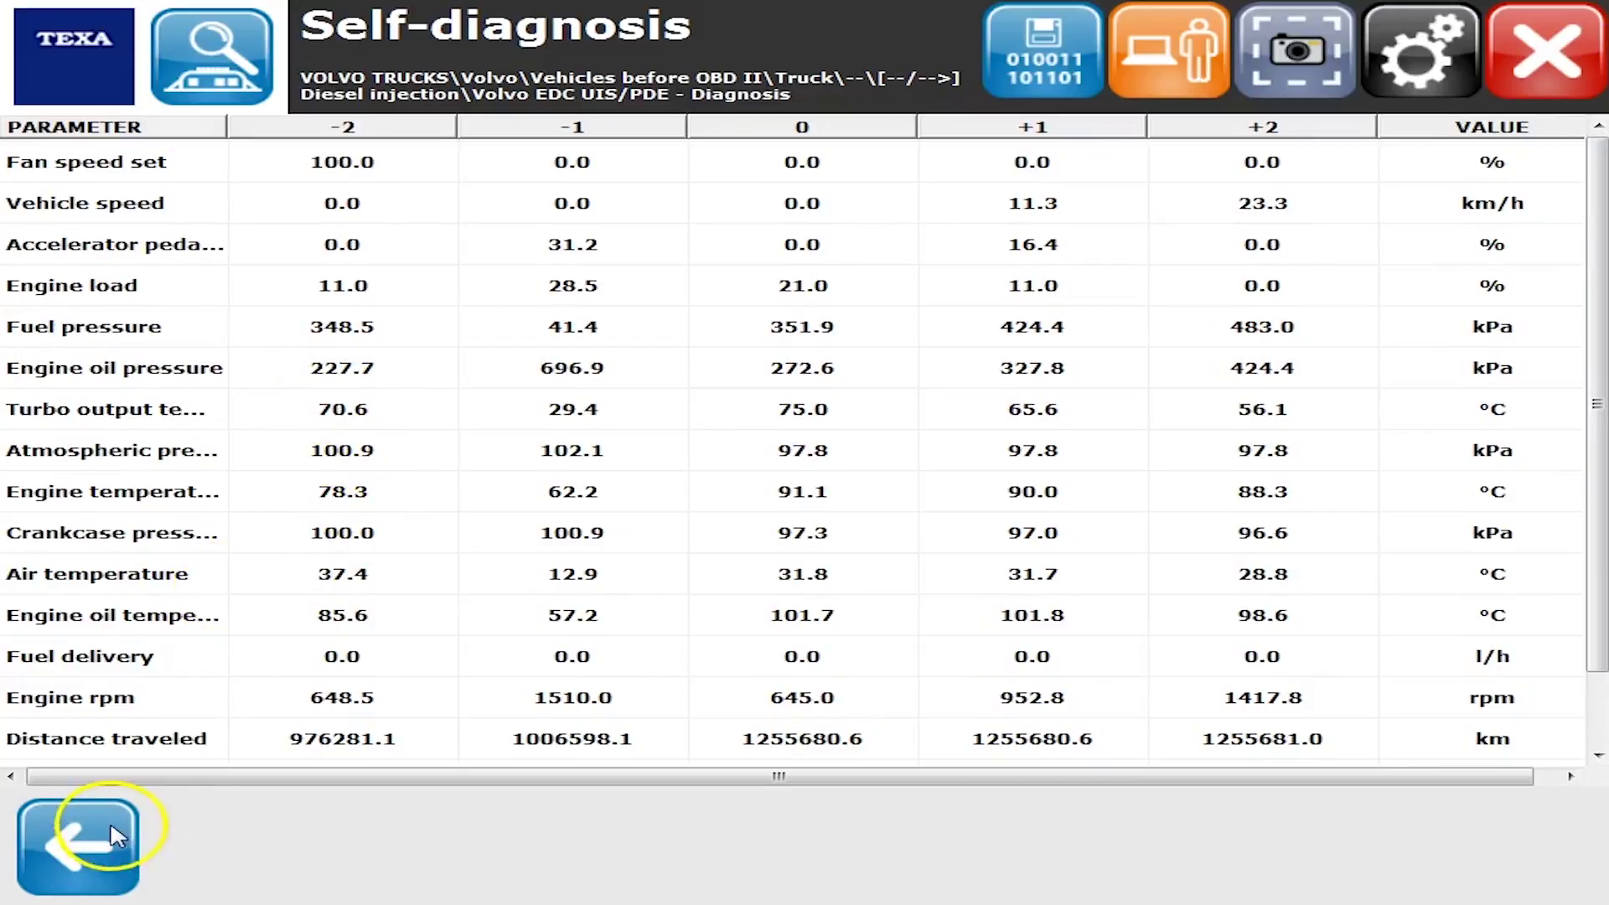
click(57, 838)
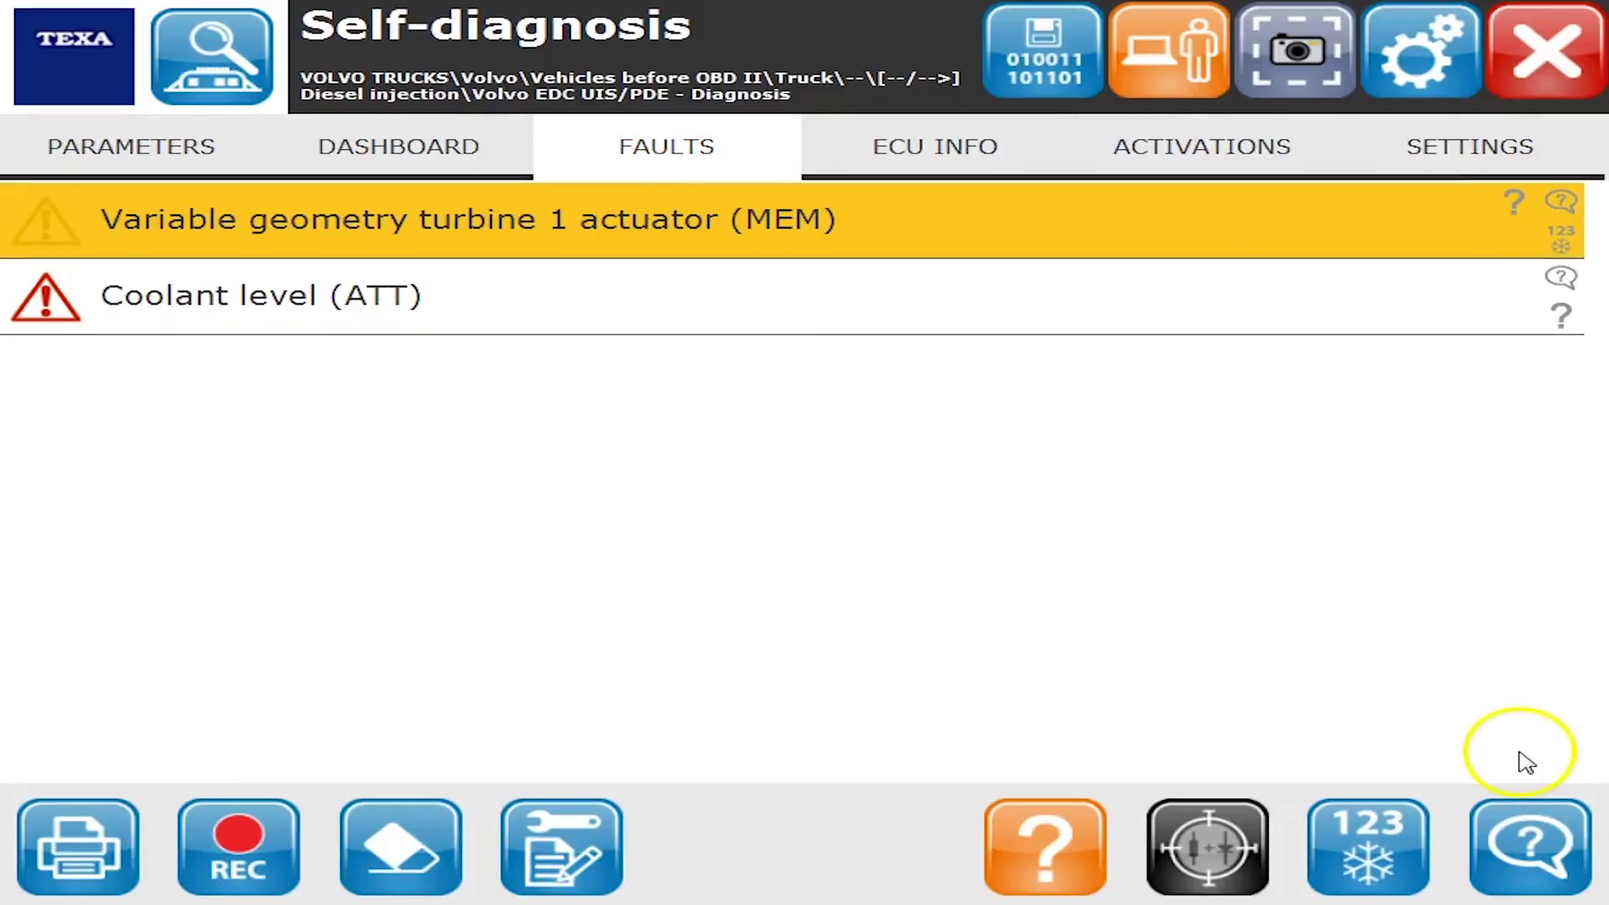
Read the help on probable causes and recommended checks for the Variable geometry turbine 1 actuator fault.
click(1530, 845)
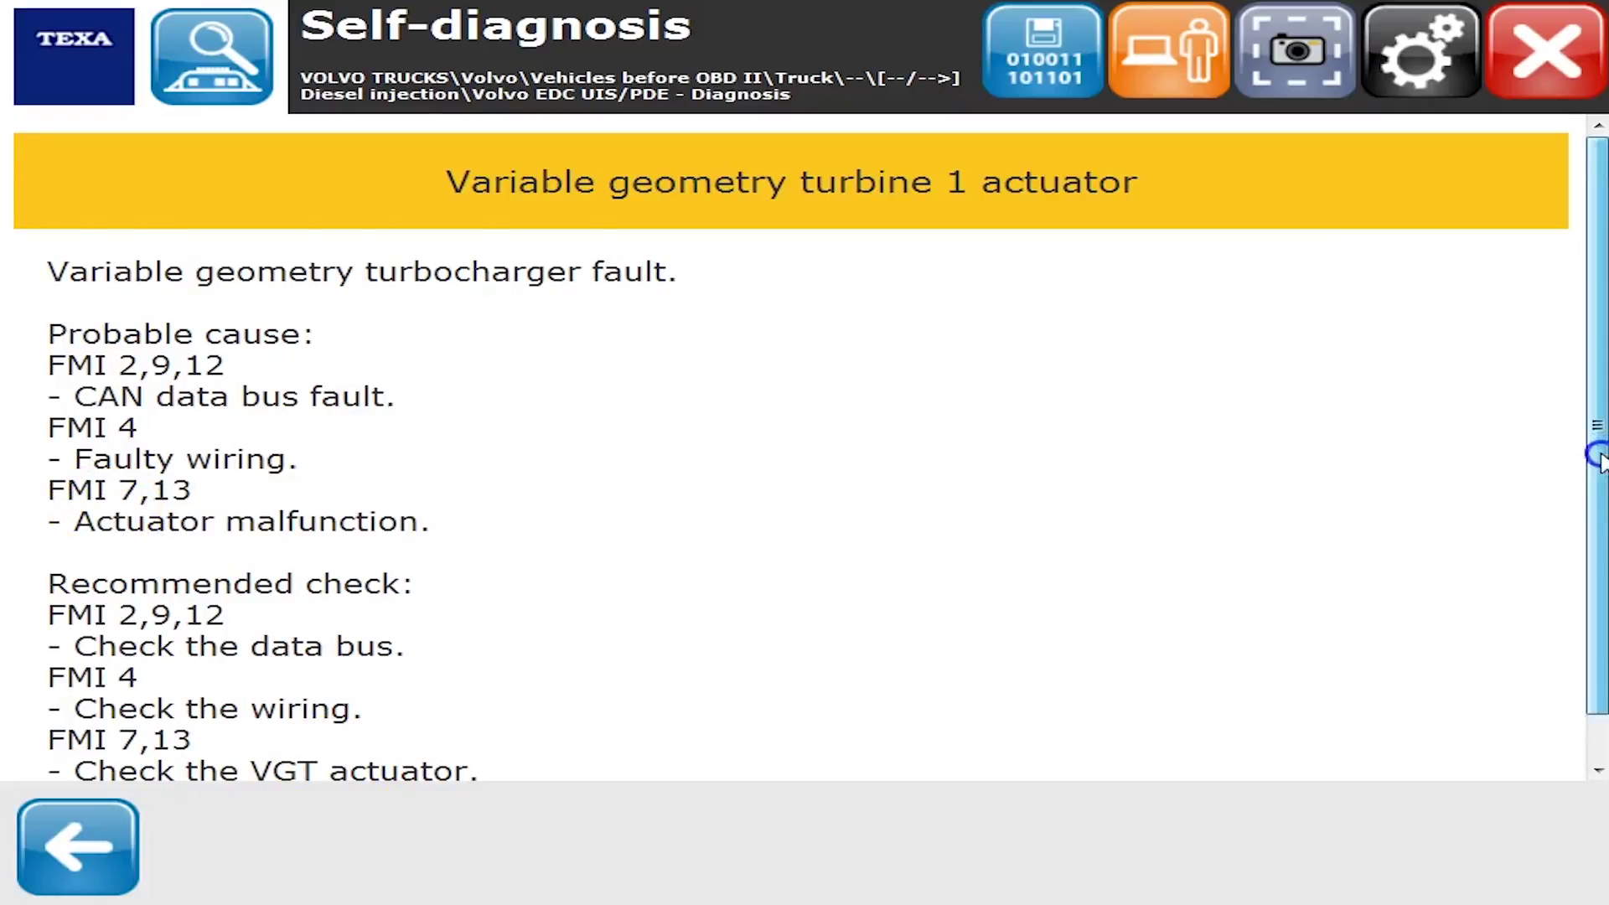
drag(1597, 445, 1597, 503)
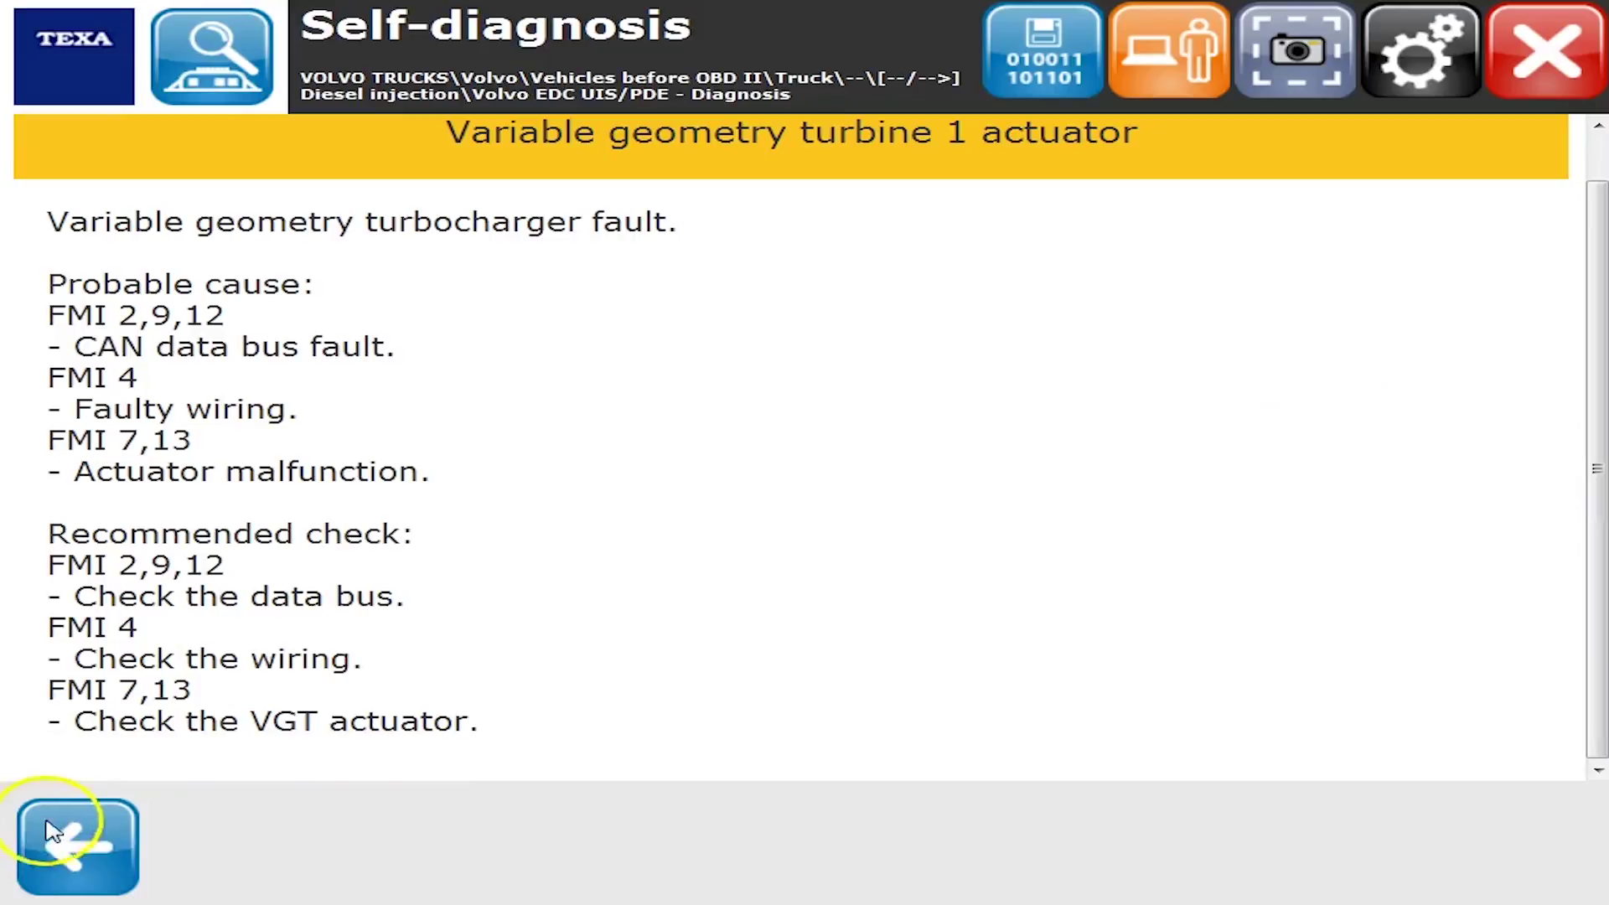
click(115, 820)
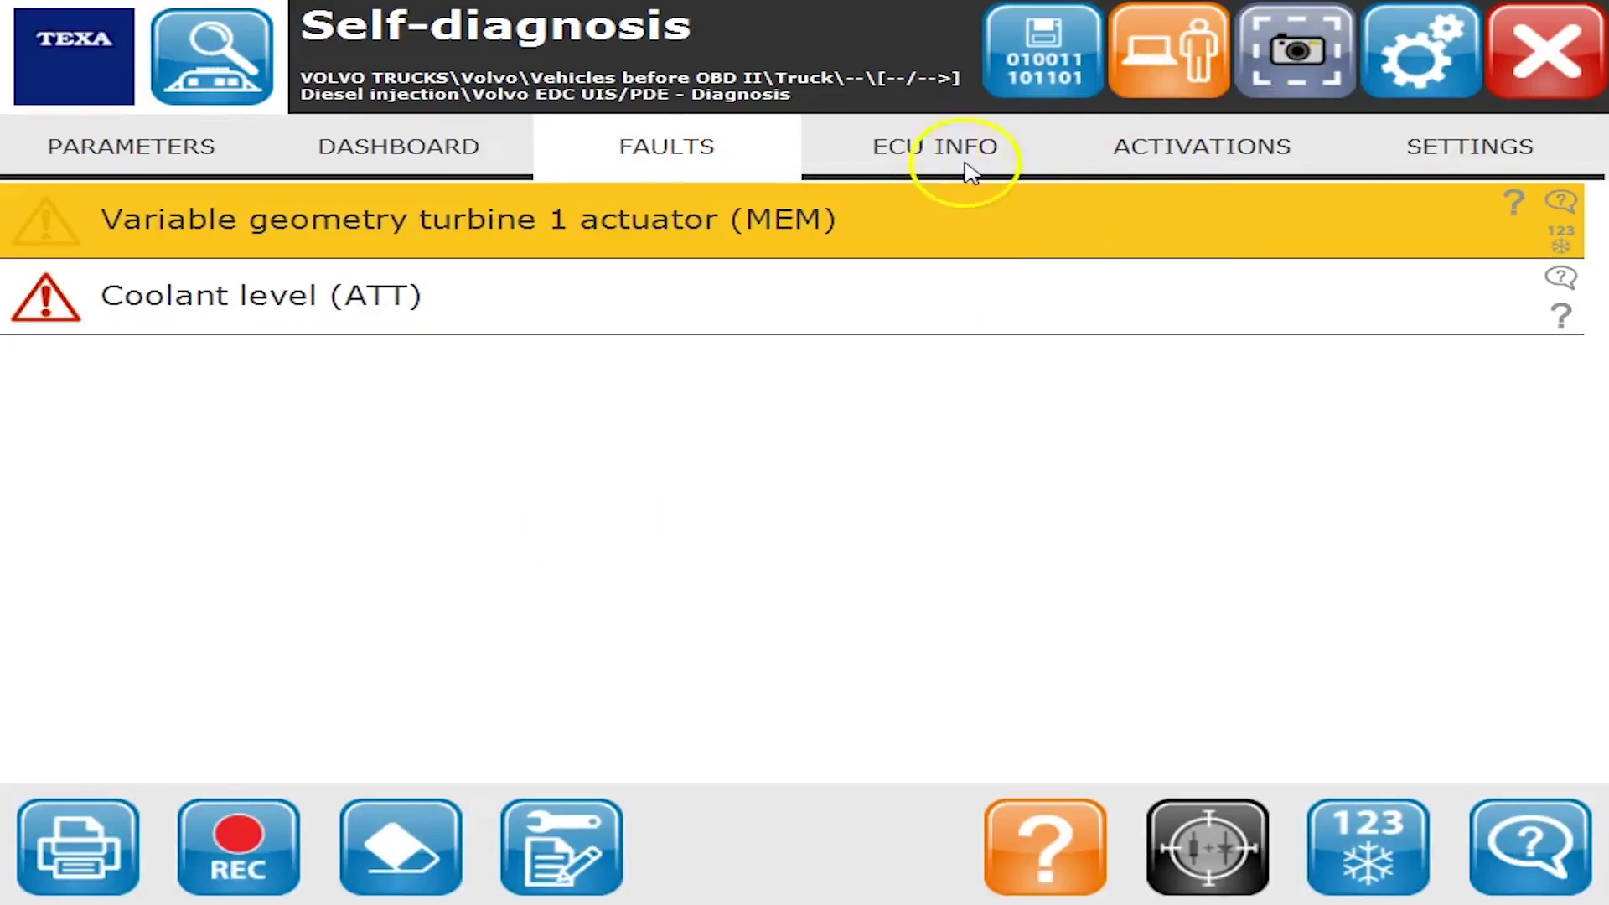
Review the engine ECU's identification information and browse the full list of available activations.
click(937, 172)
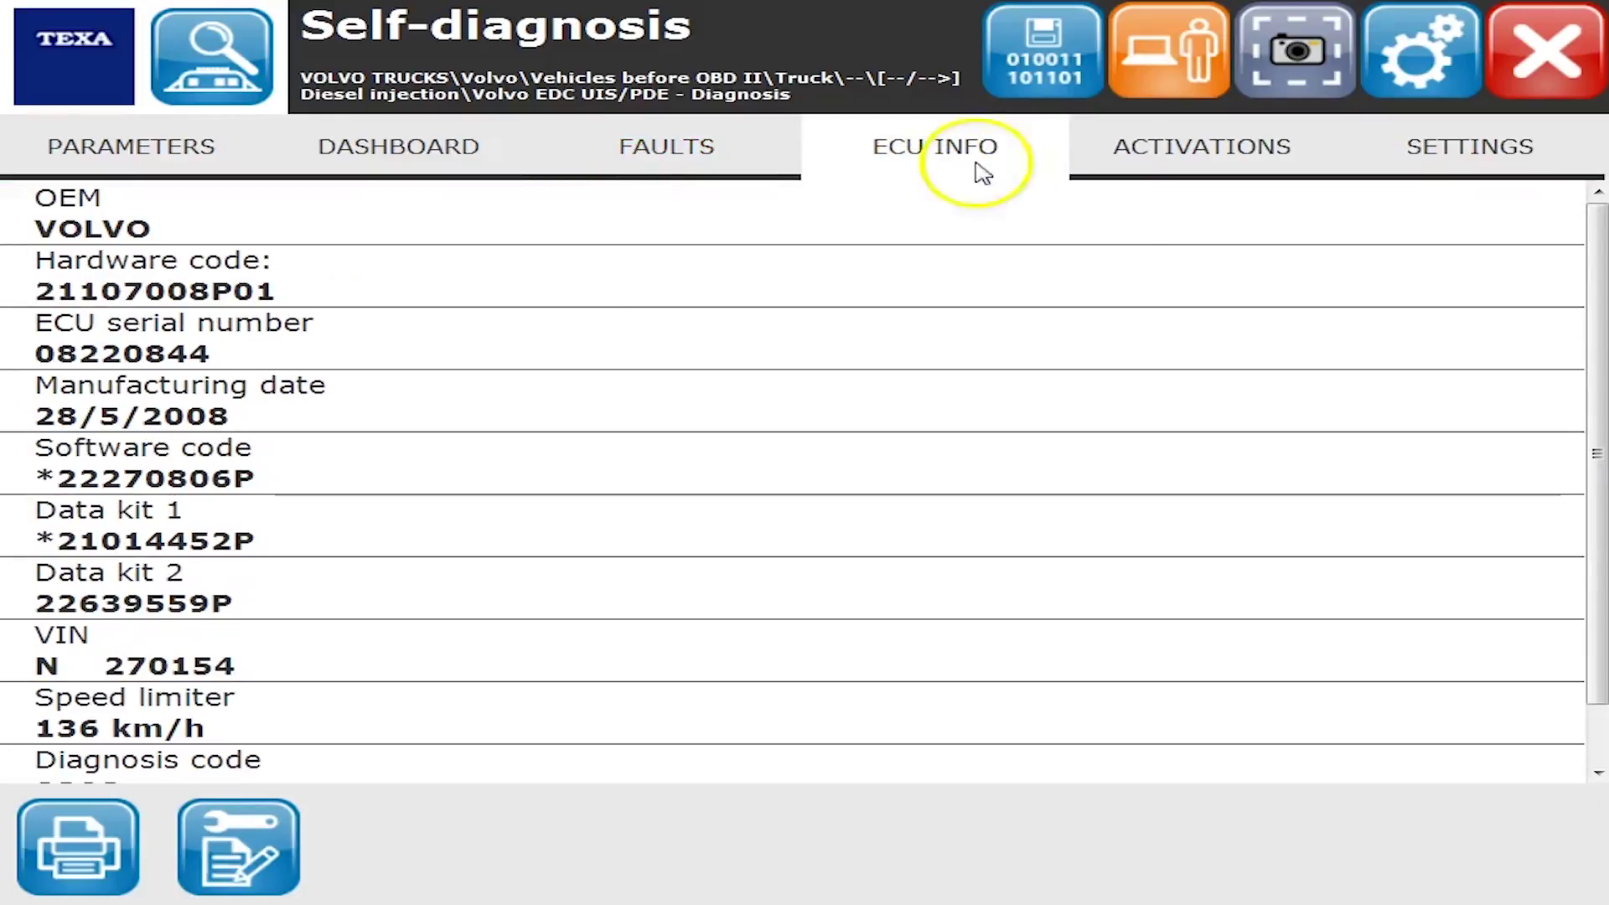
drag(1589, 546, 1596, 394)
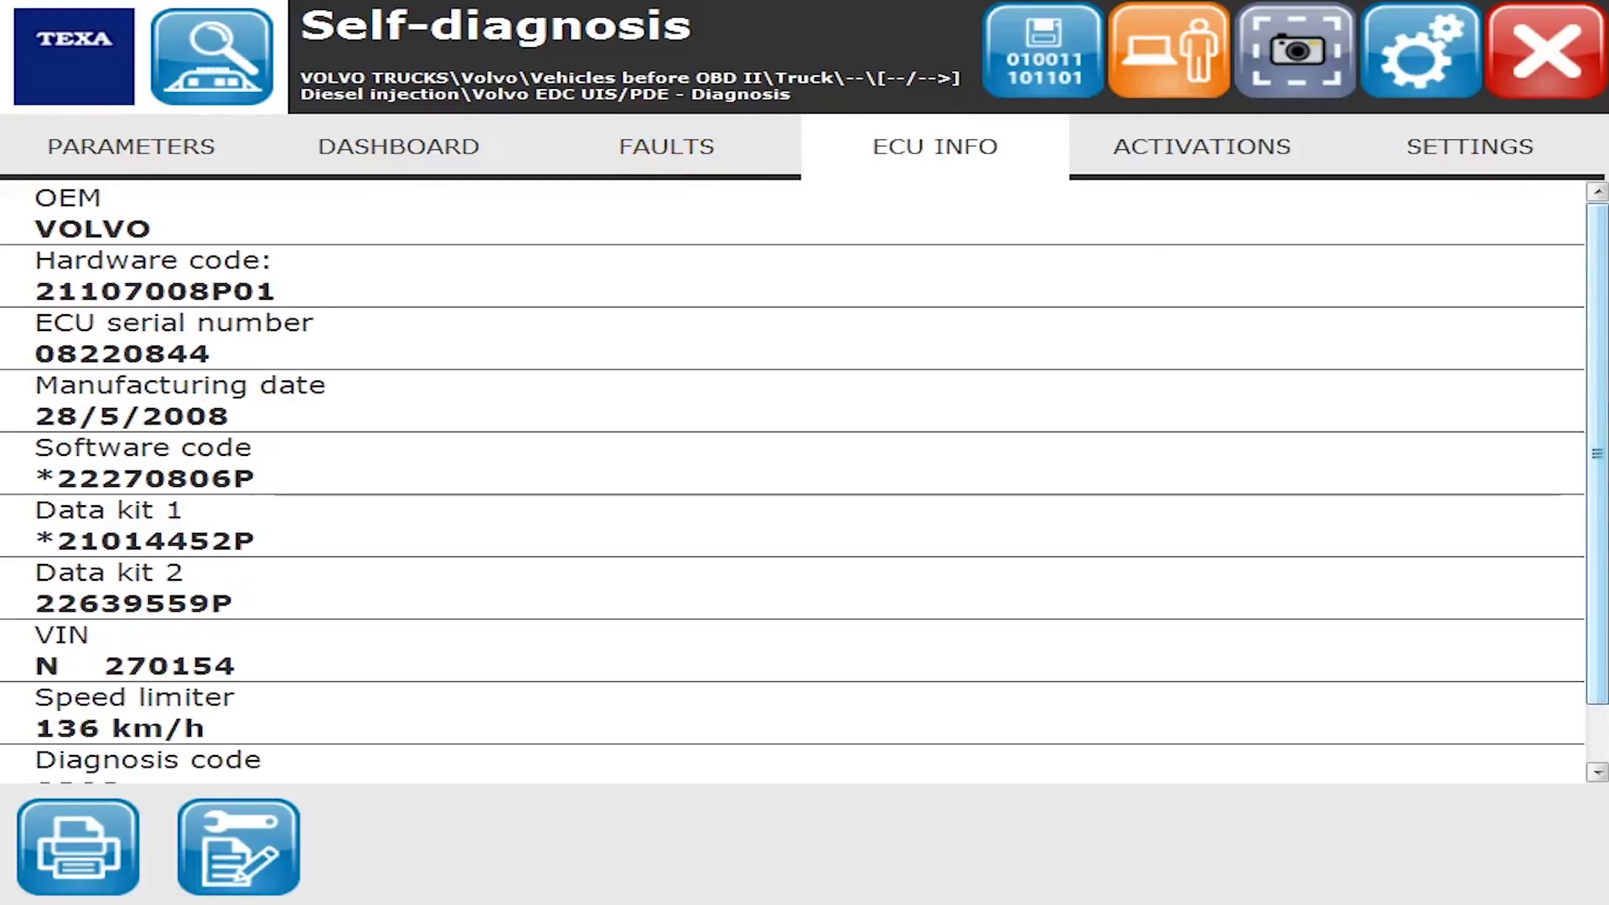
click(1178, 176)
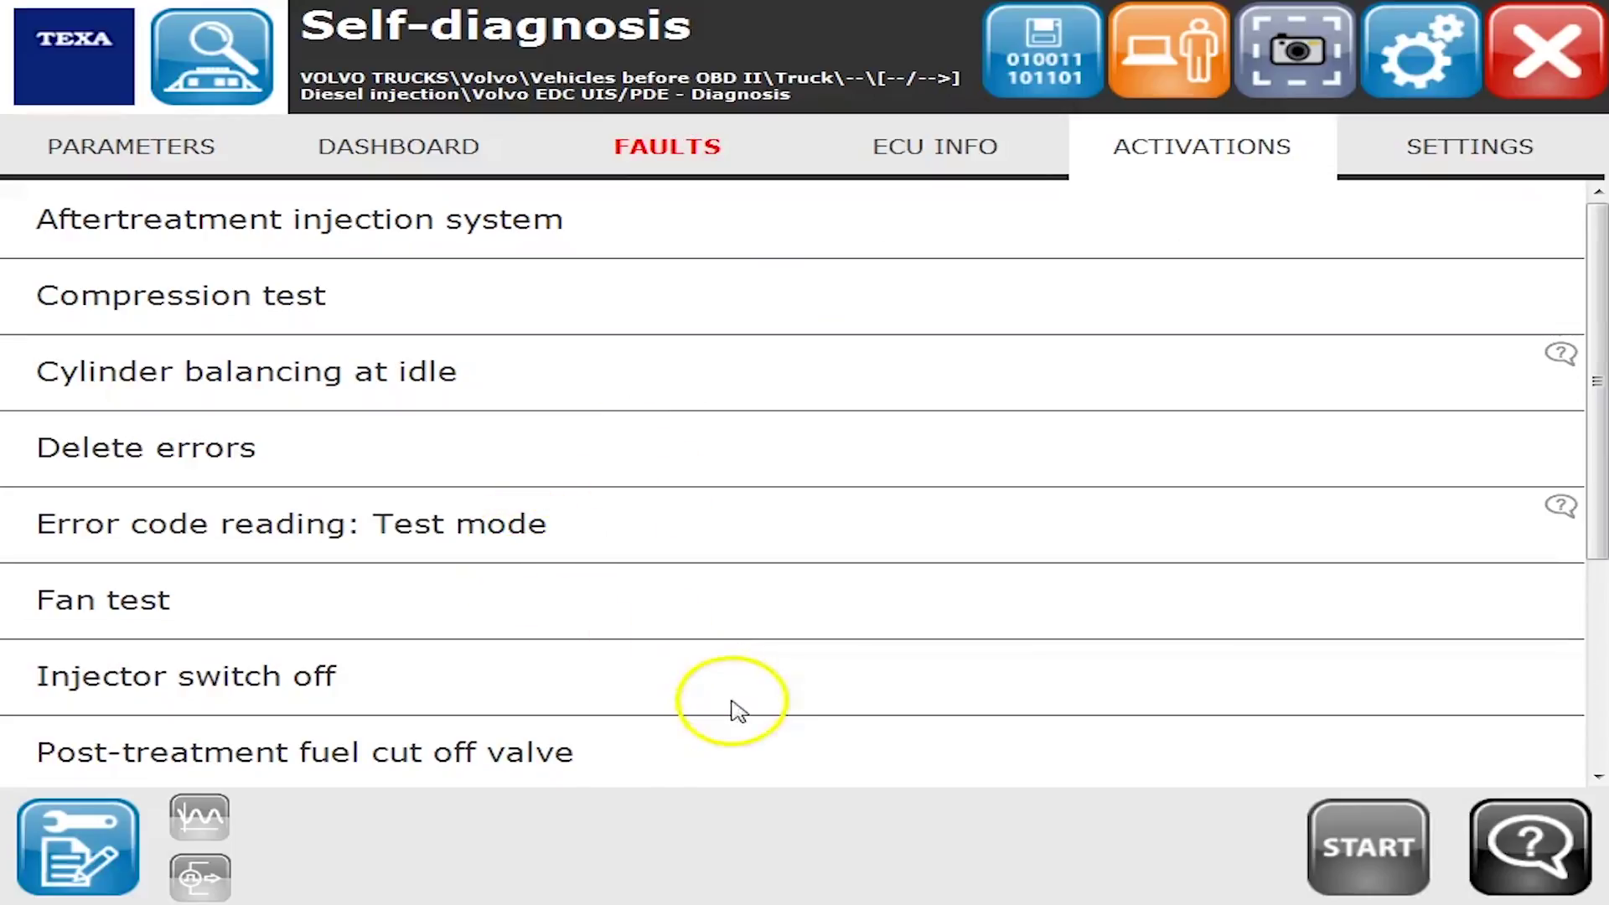
click(1597, 776)
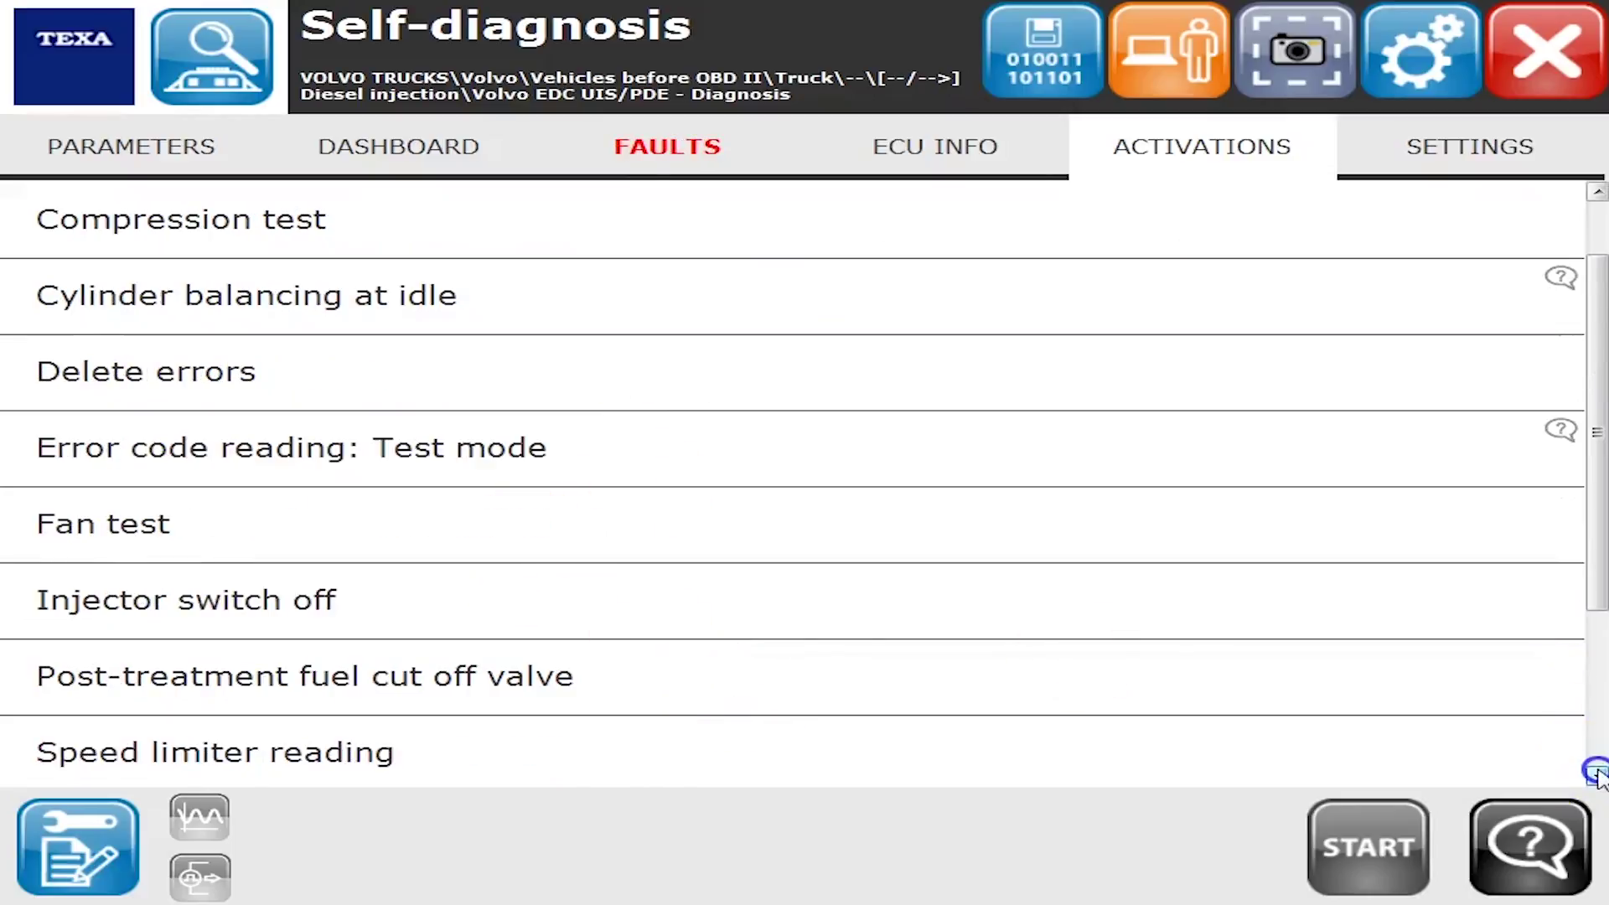
click(1597, 777)
click(1598, 777)
click(1597, 777)
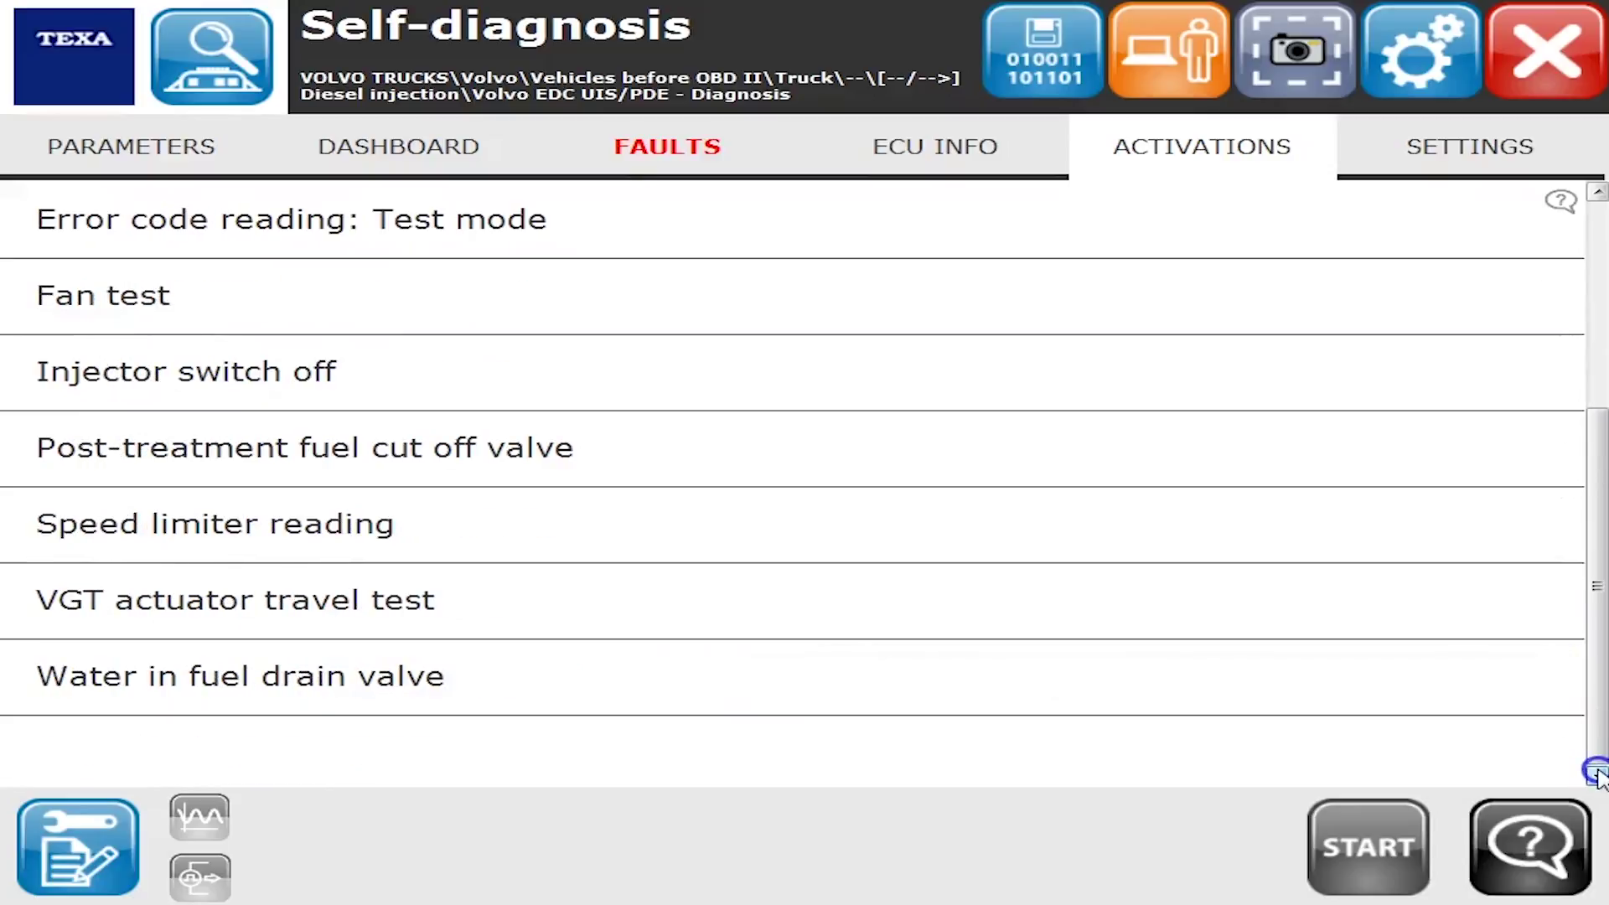
Open the engine settings procedures and read the help for Aftertreatment injector adaptation.
click(1368, 211)
click(1583, 503)
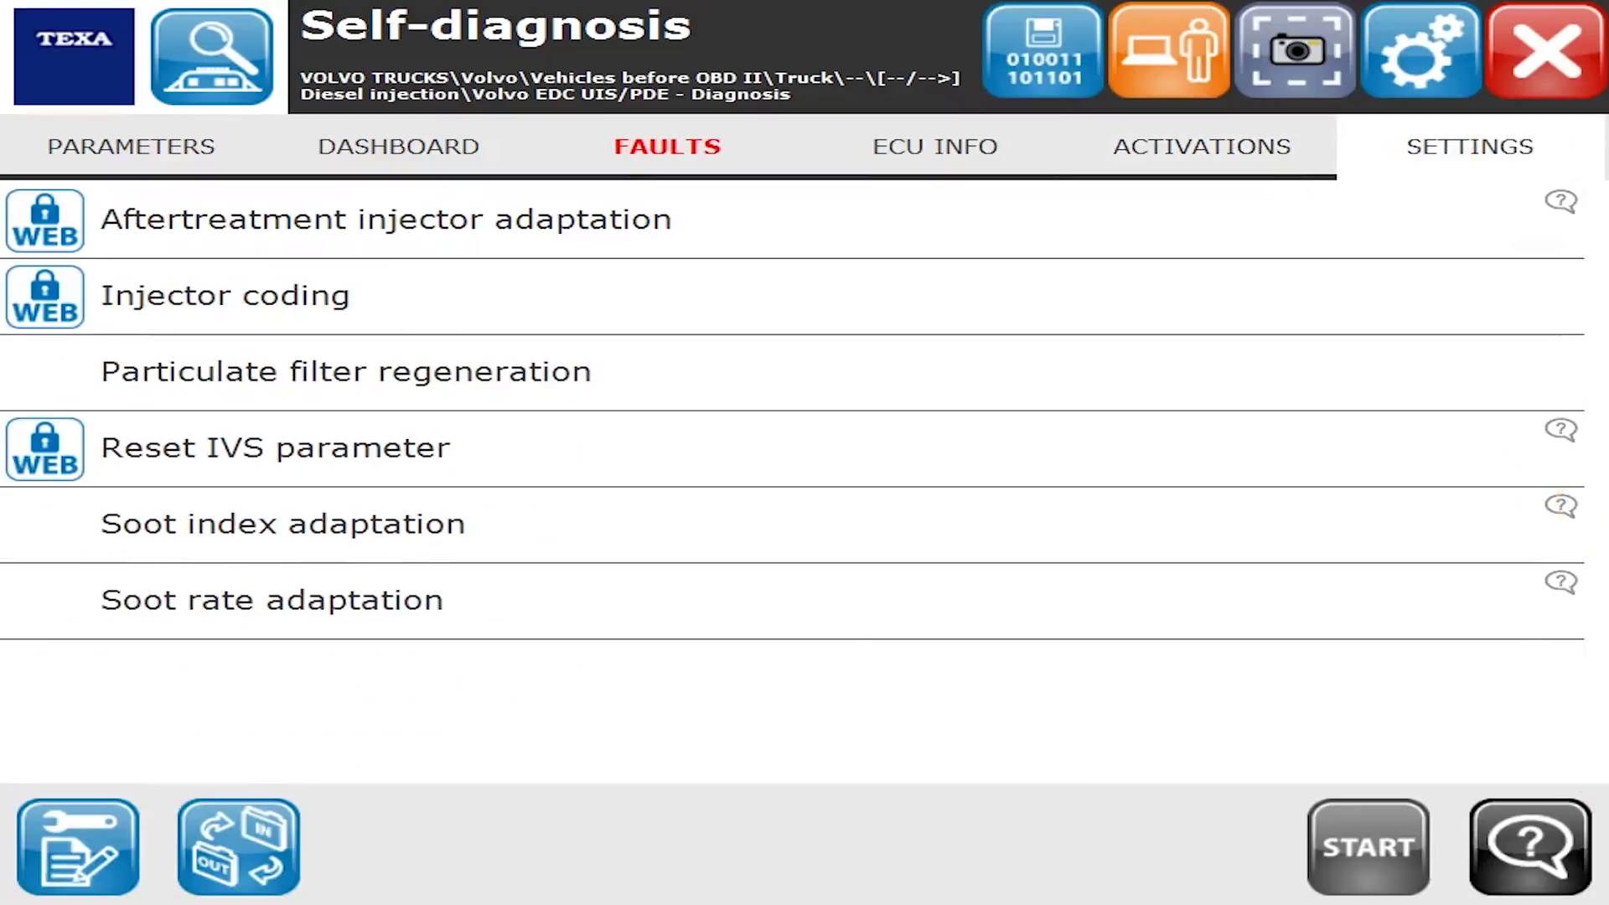
click(352, 351)
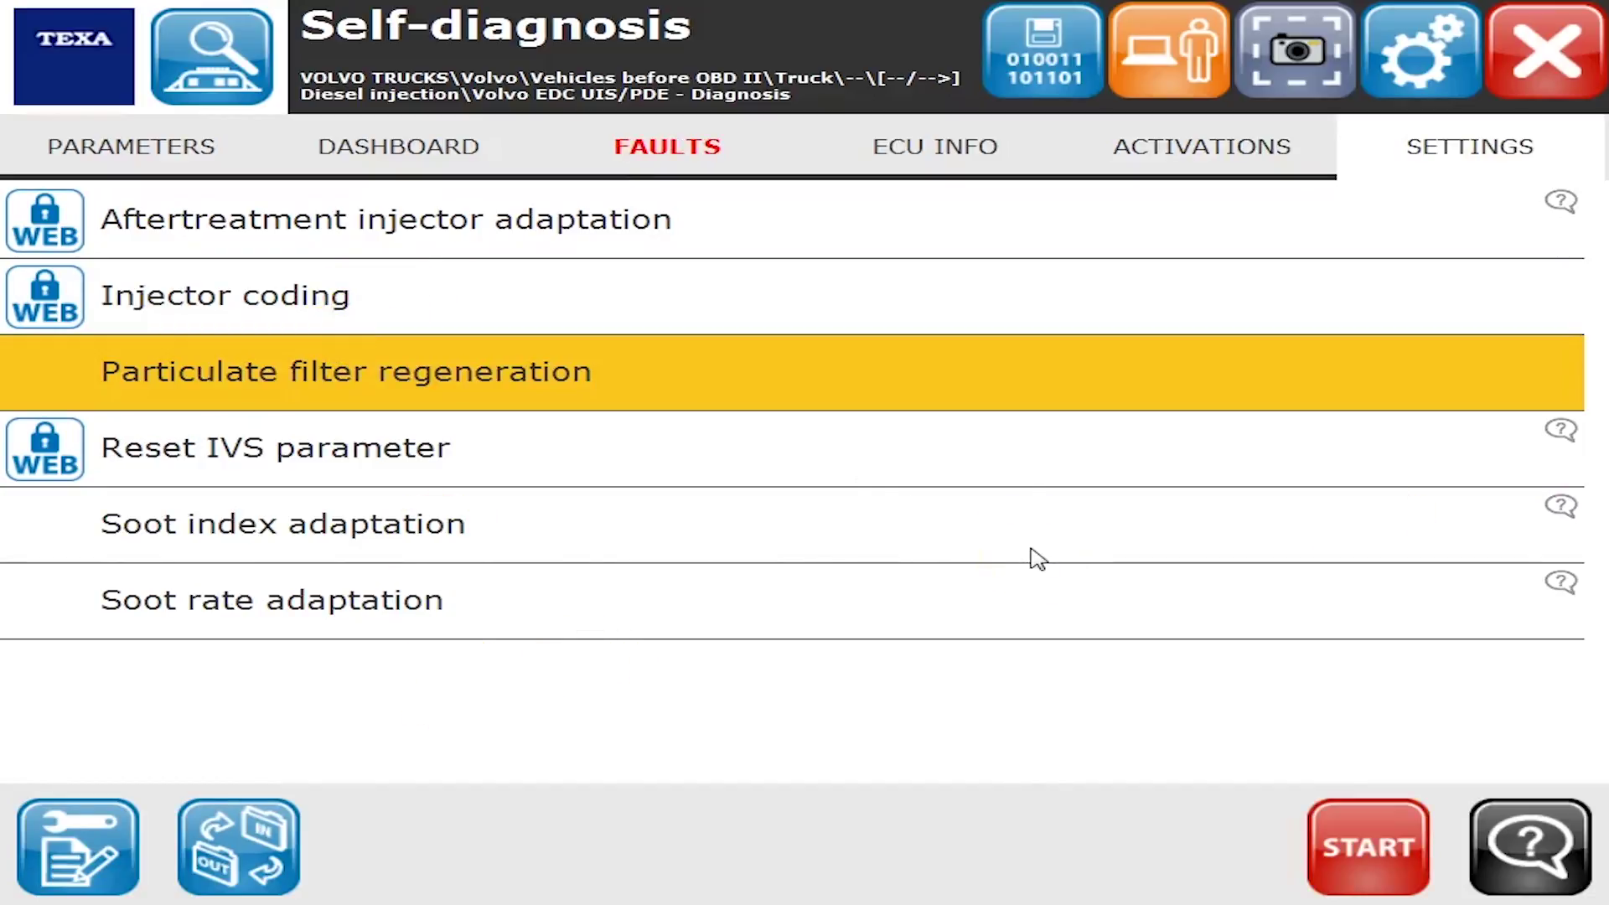
click(776, 294)
click(751, 239)
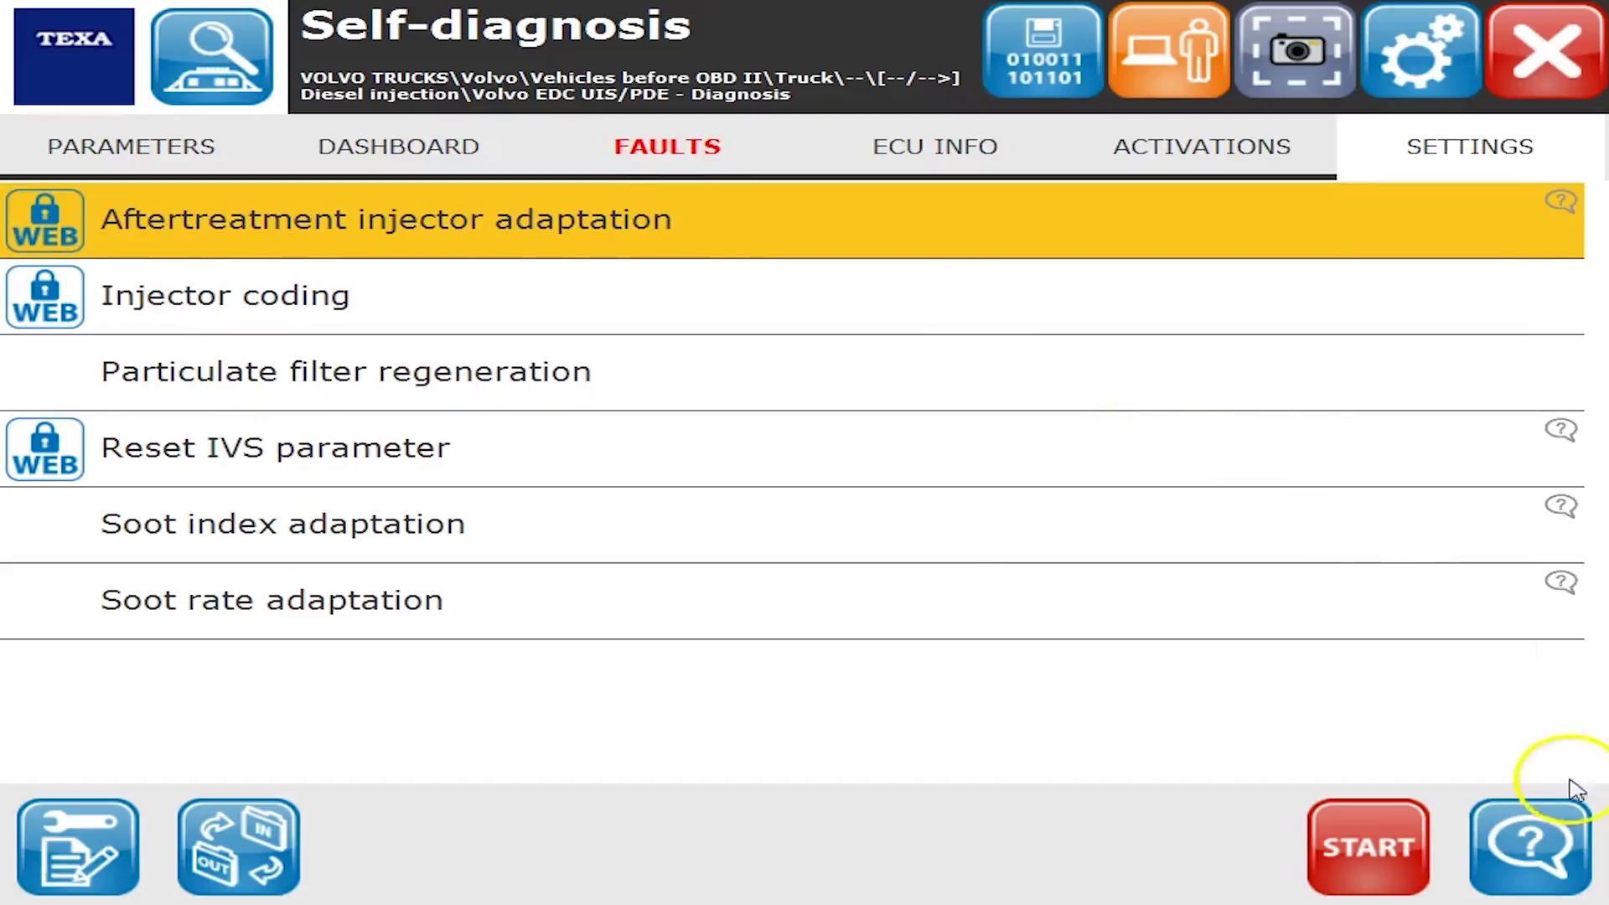
click(1542, 843)
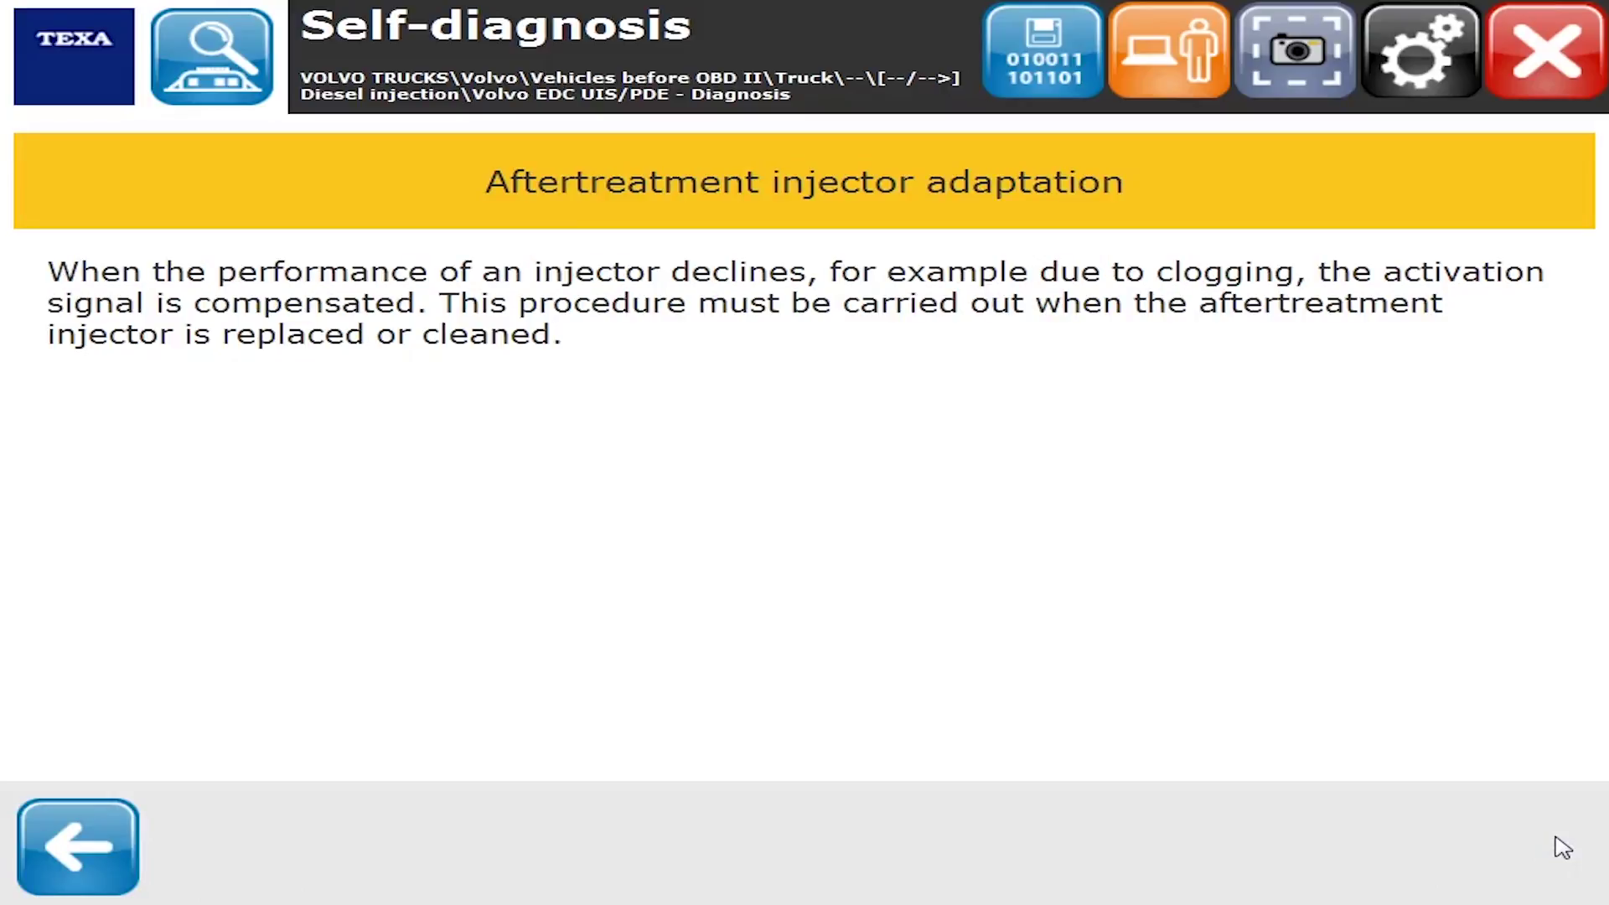
click(67, 834)
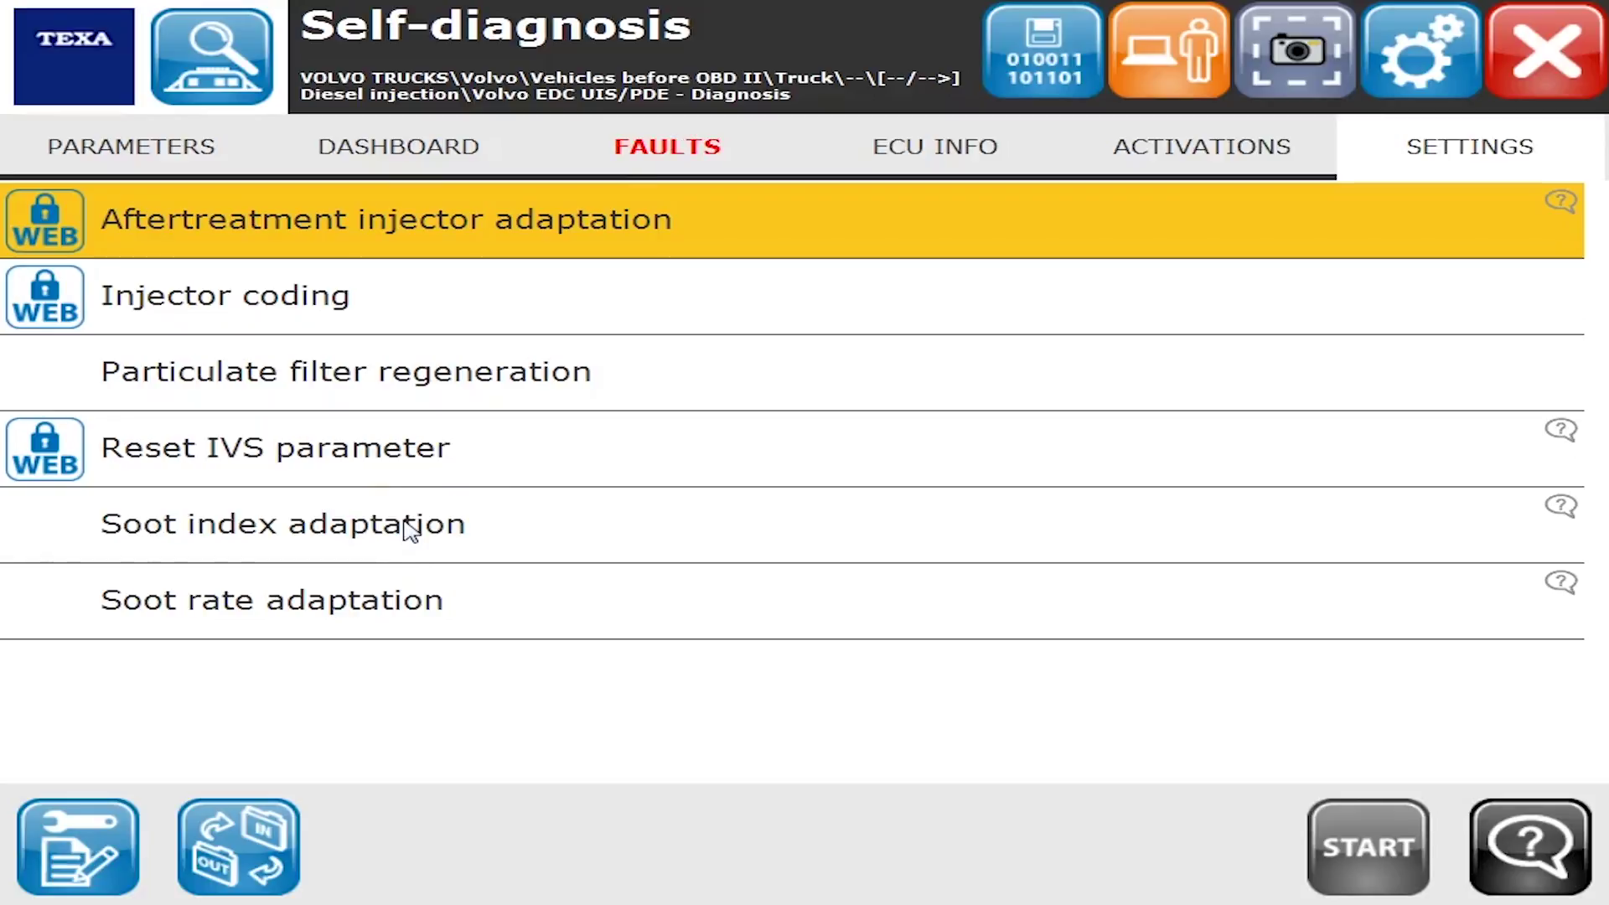
Highlight the Soot index adaptation, Soot rate adaptation and Particulate filter regeneration procedures in the settings list.
click(410, 531)
click(404, 614)
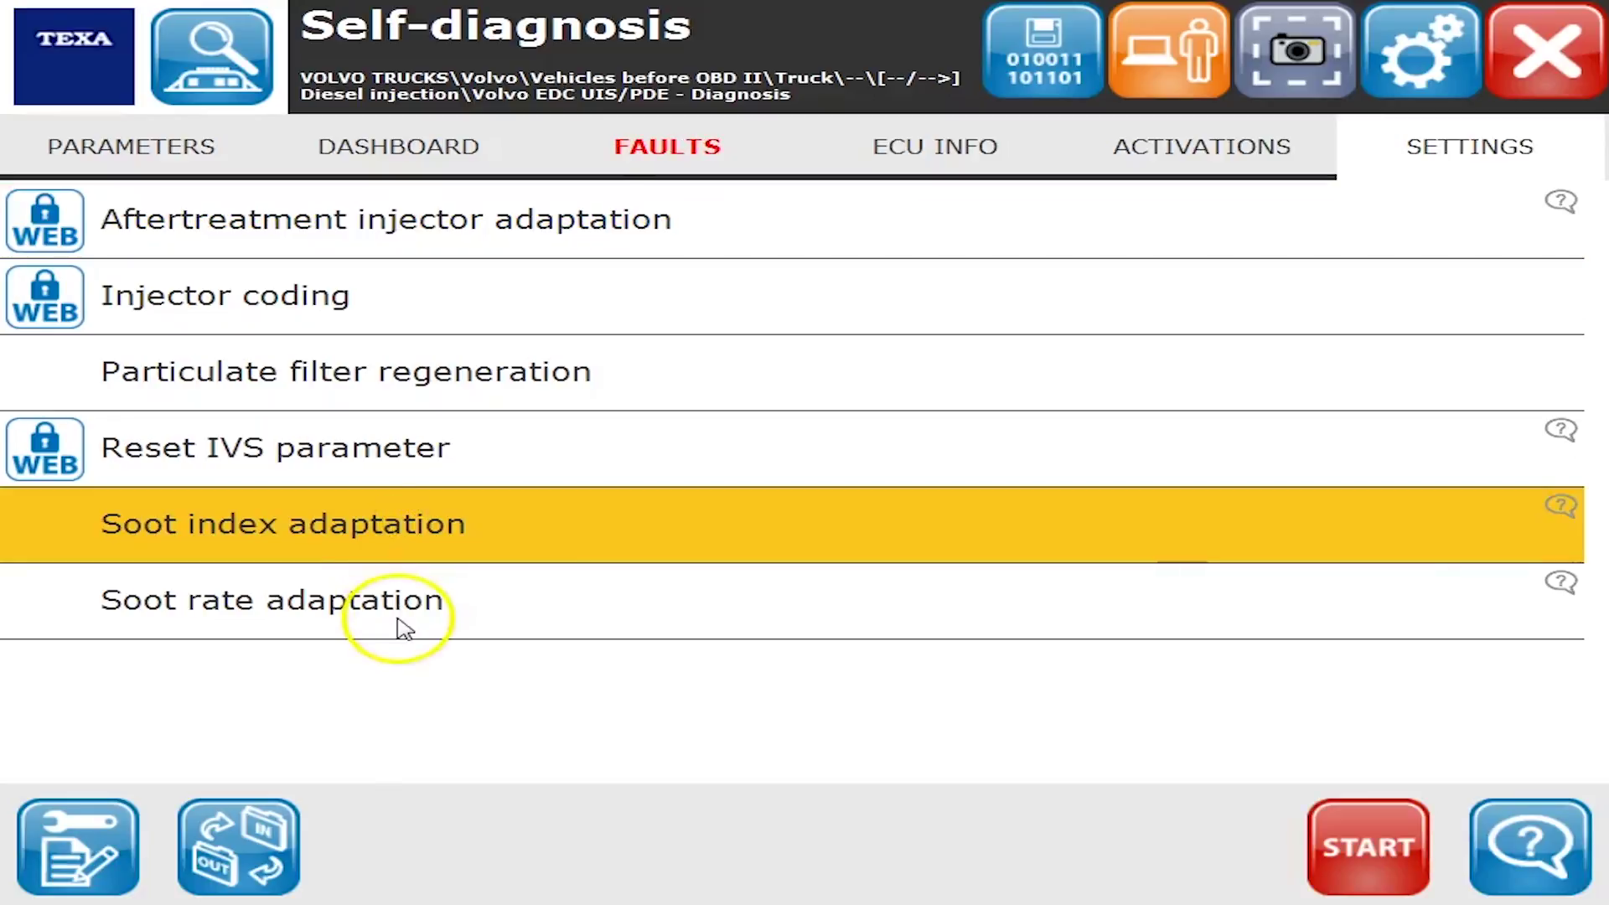
click(468, 371)
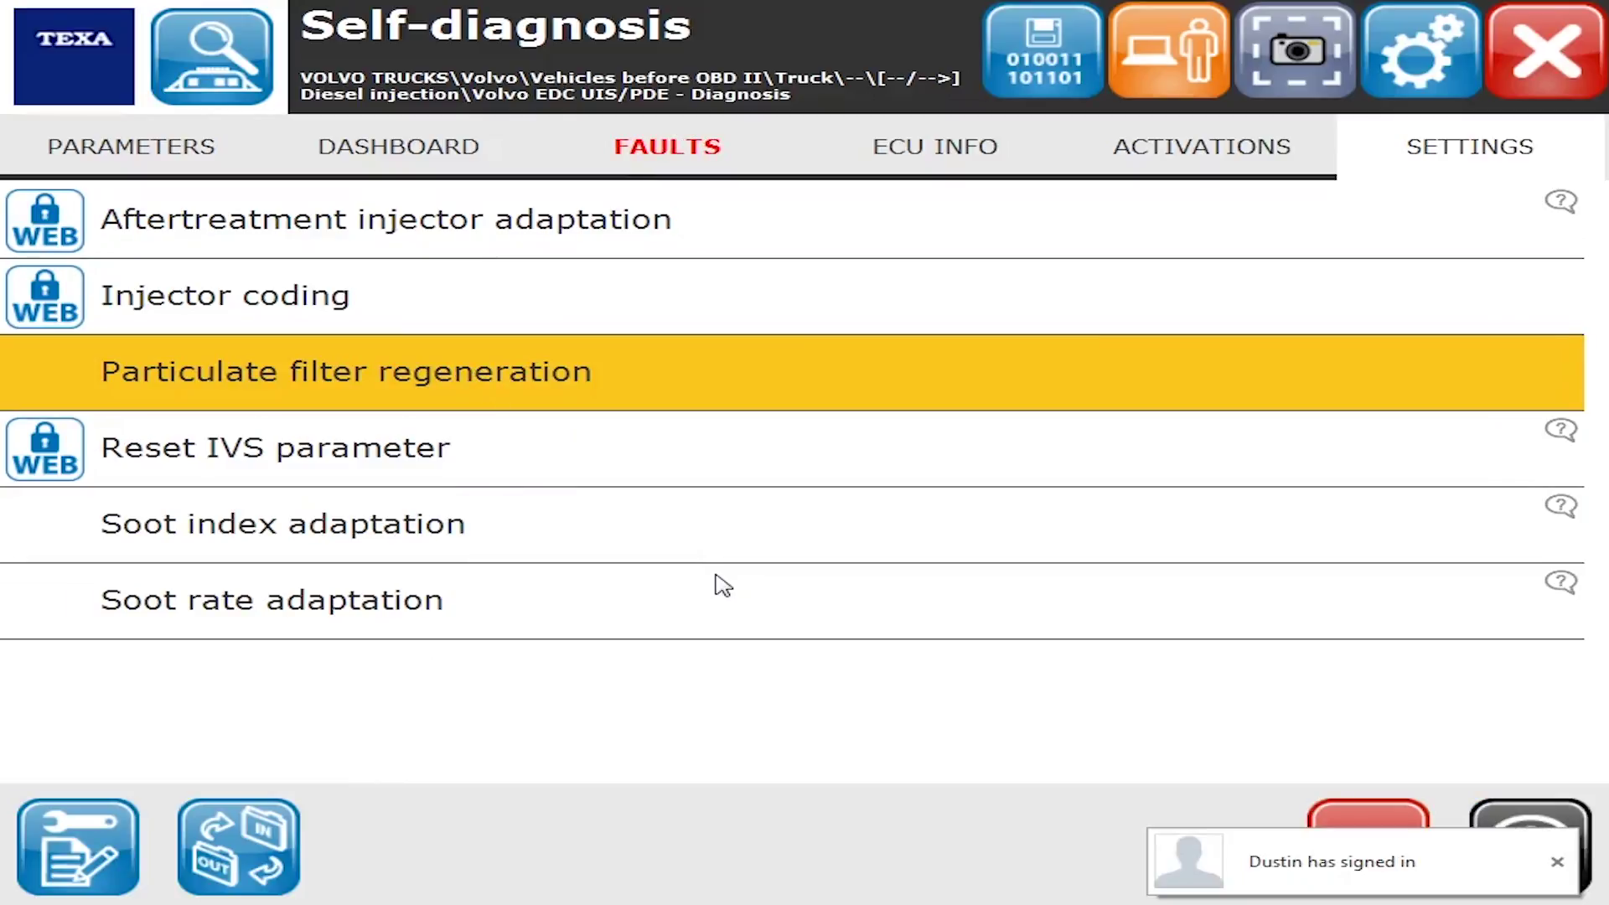
click(755, 562)
Open the Special parameterizations of the diesel injection system and review the complete parameter list.
click(45, 863)
click(66, 861)
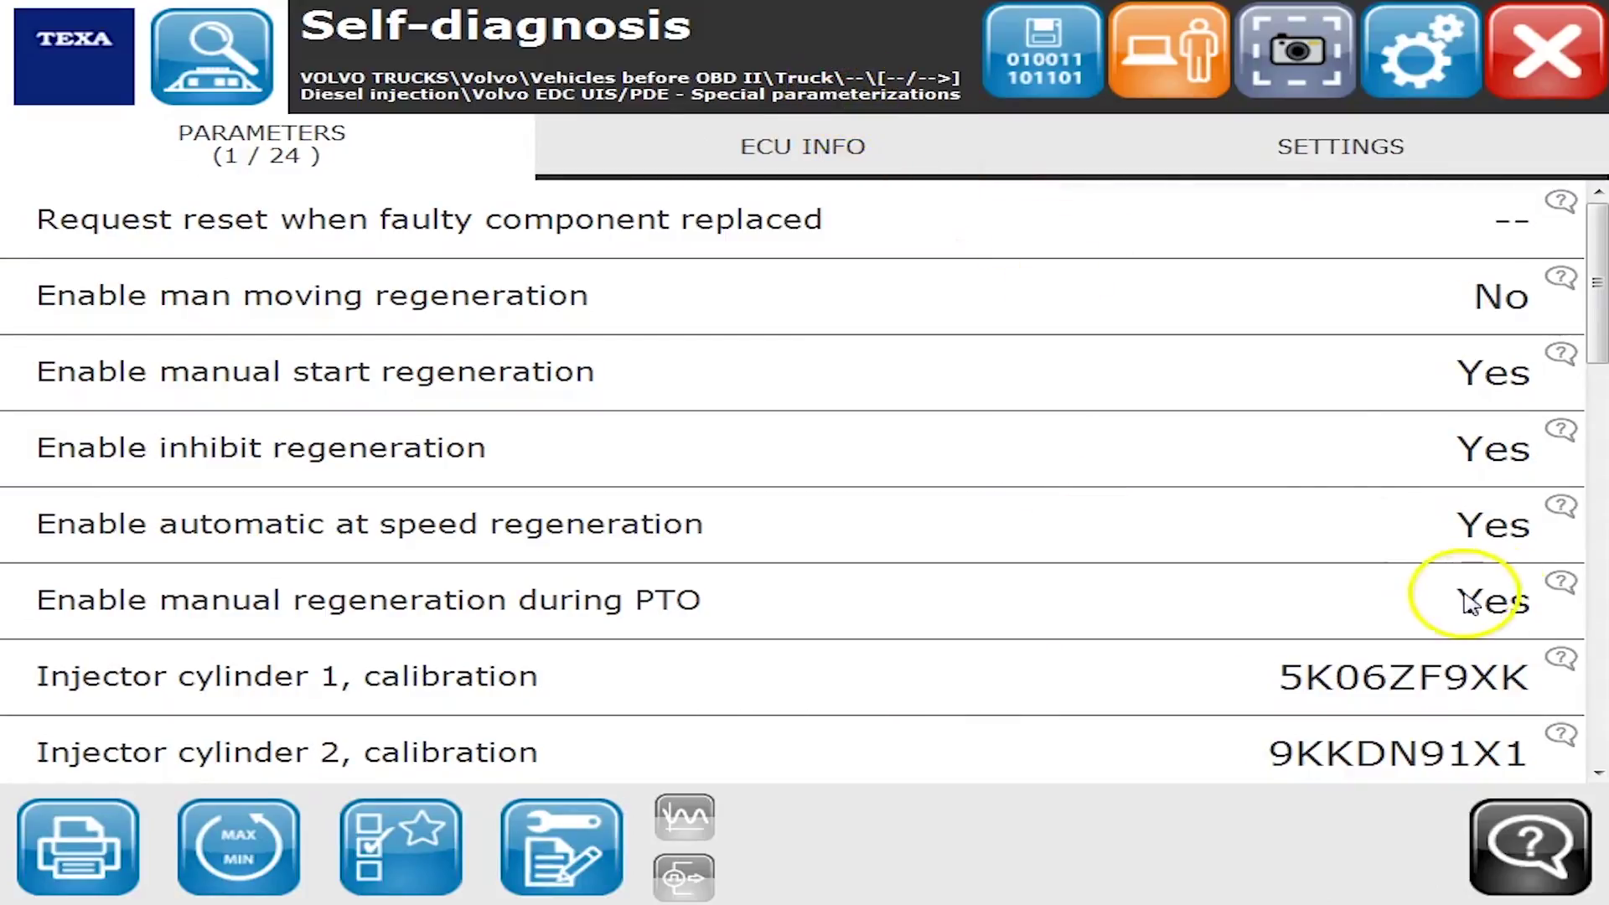
click(1601, 708)
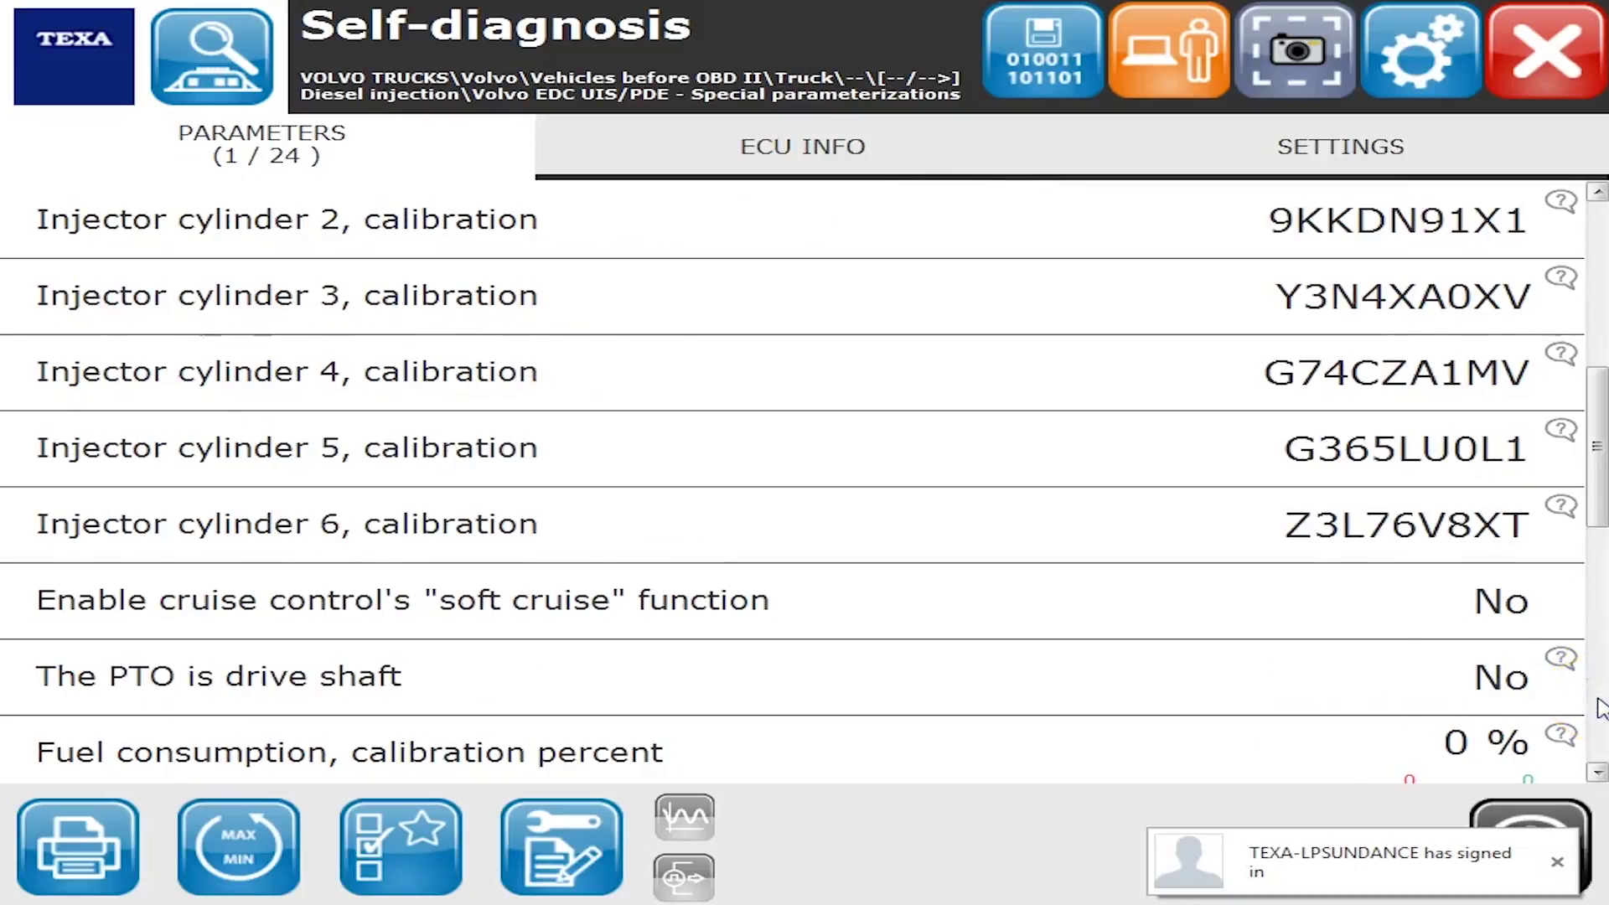
click(1600, 725)
click(1601, 735)
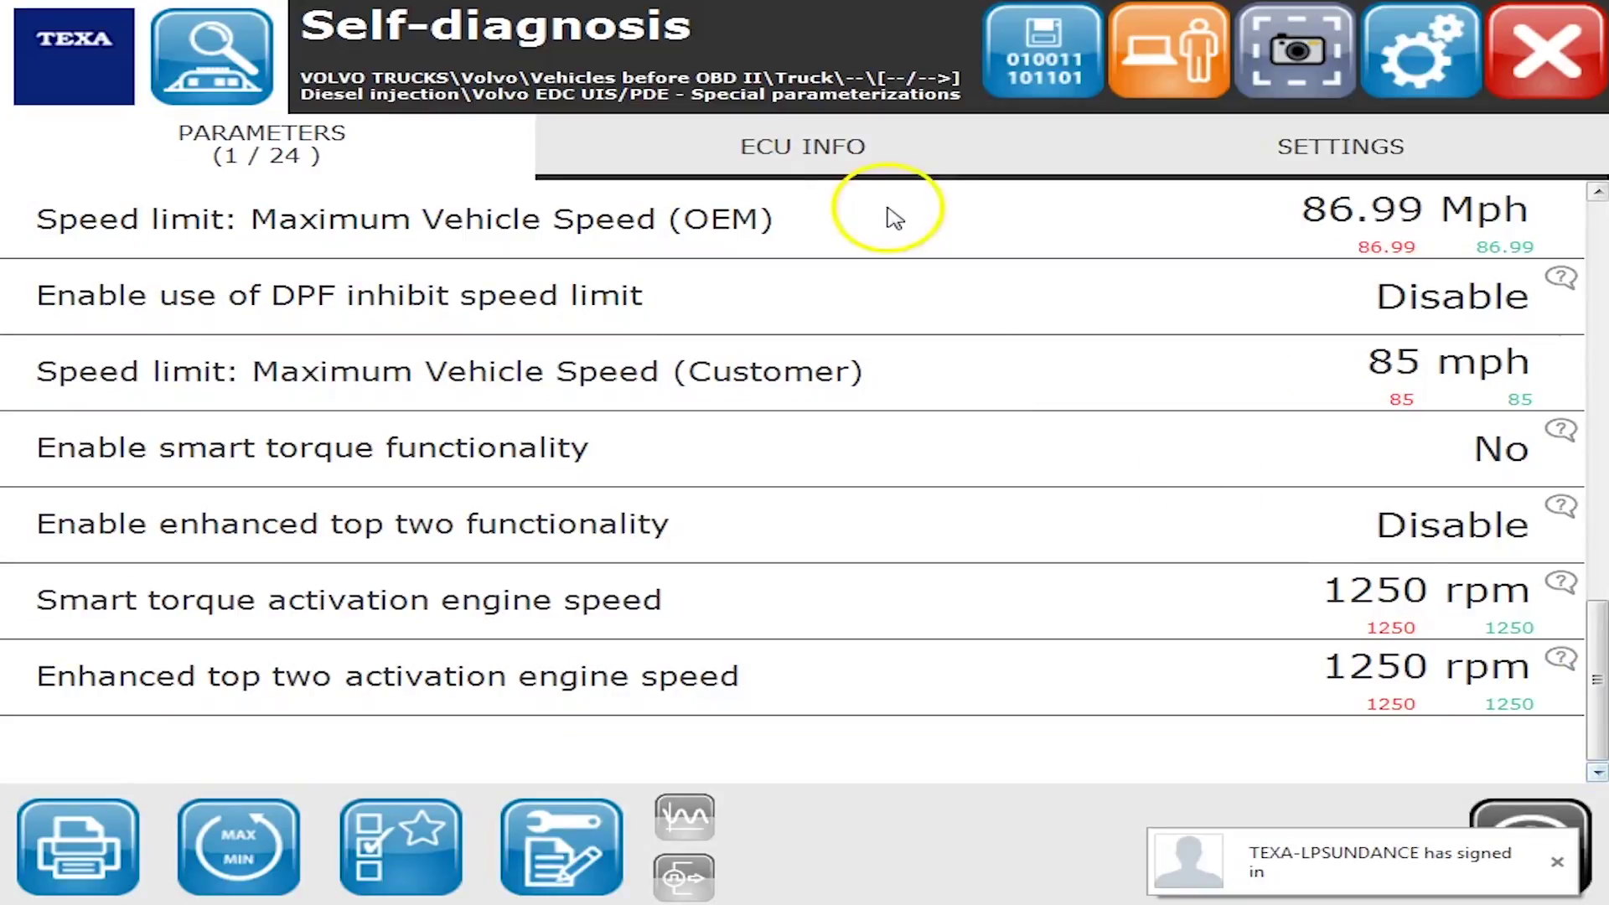
Check the ECU information under Special parameterizations and browse the list of adjustable settings.
click(819, 147)
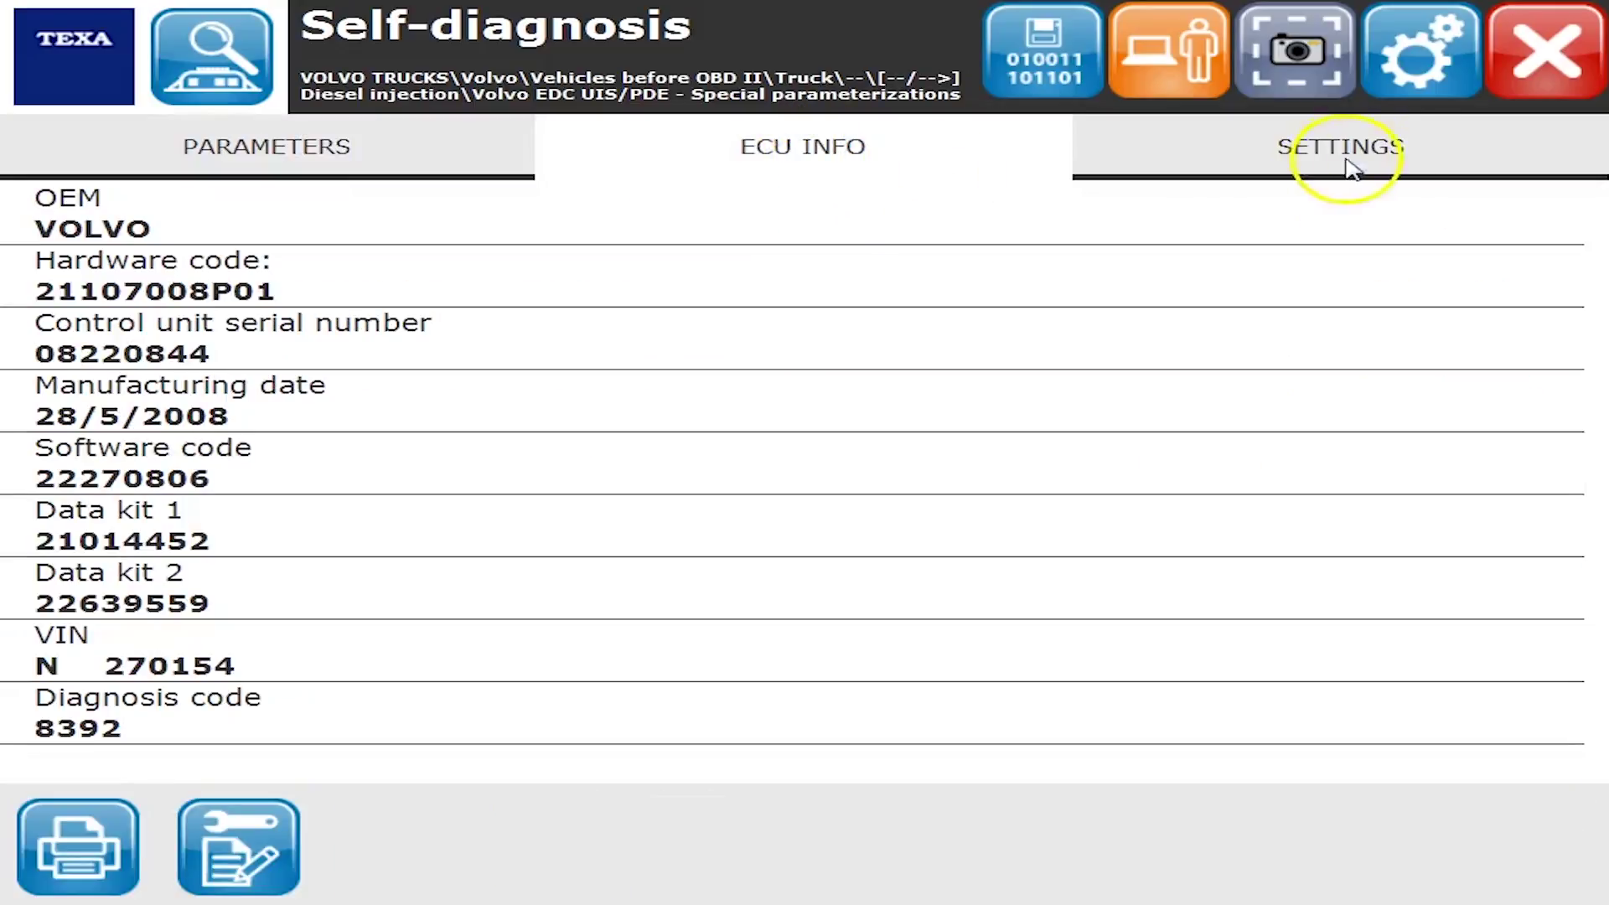
click(1415, 159)
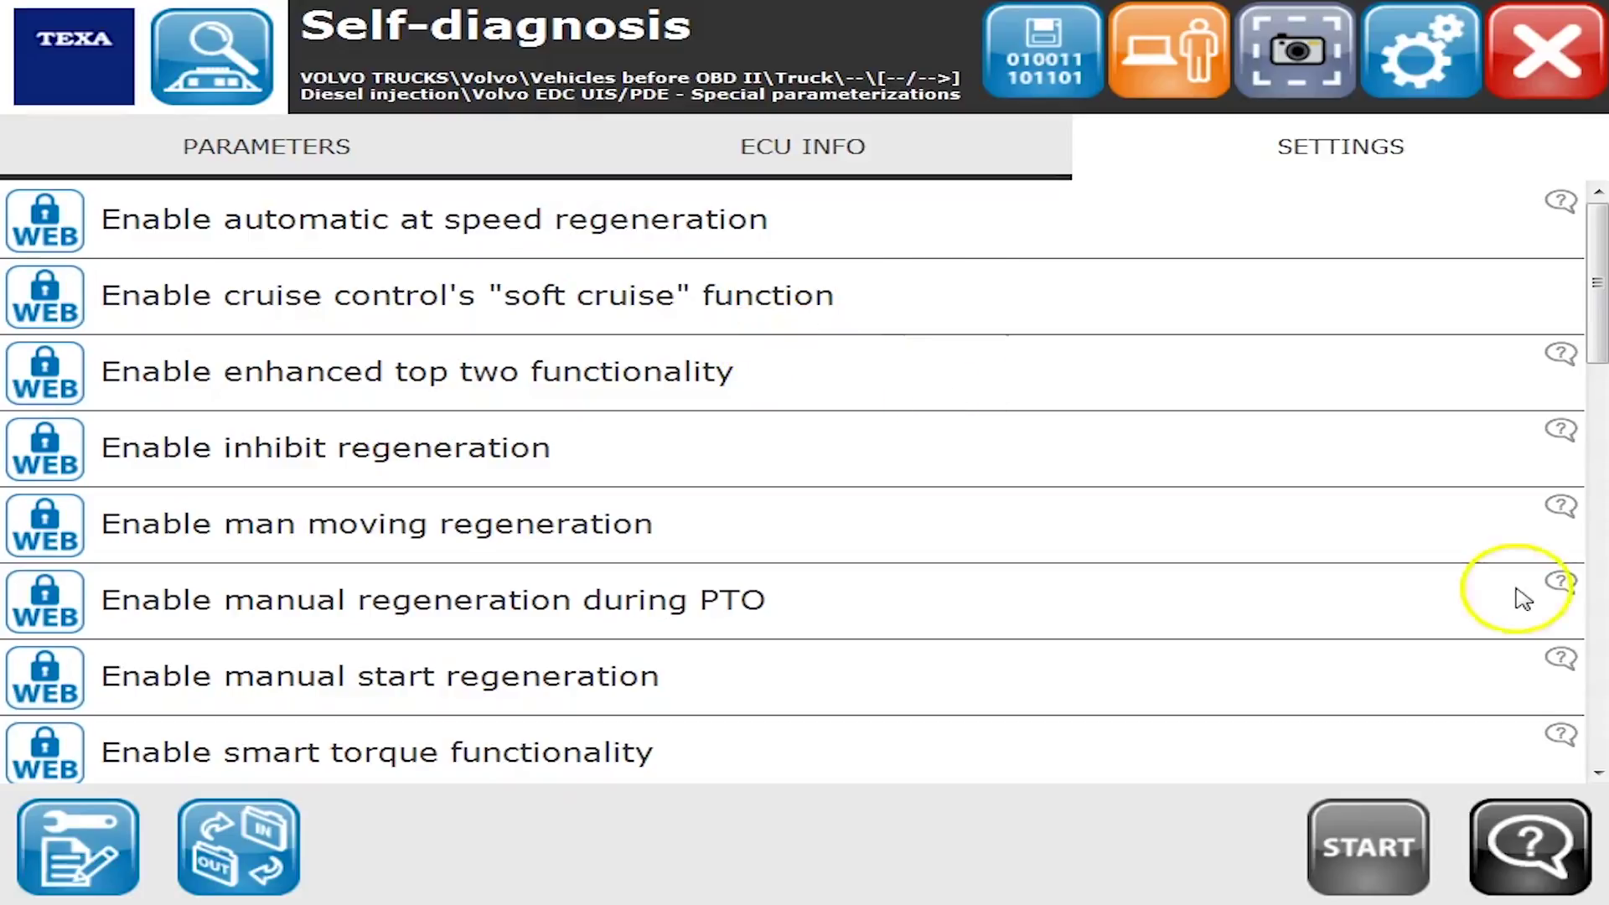
click(1598, 658)
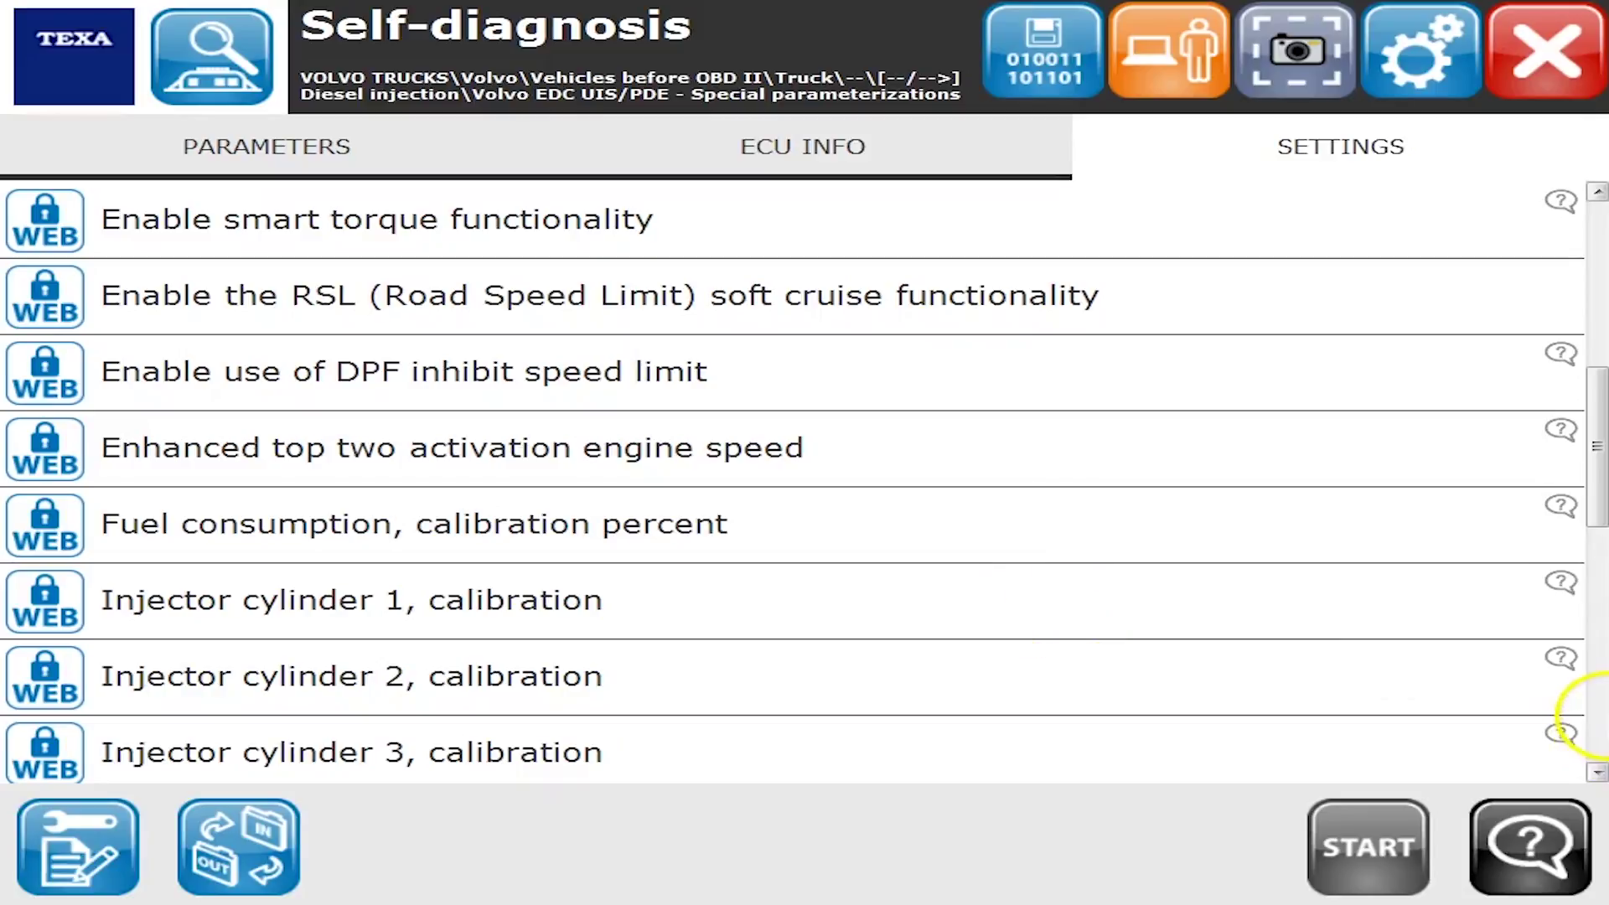
click(1597, 716)
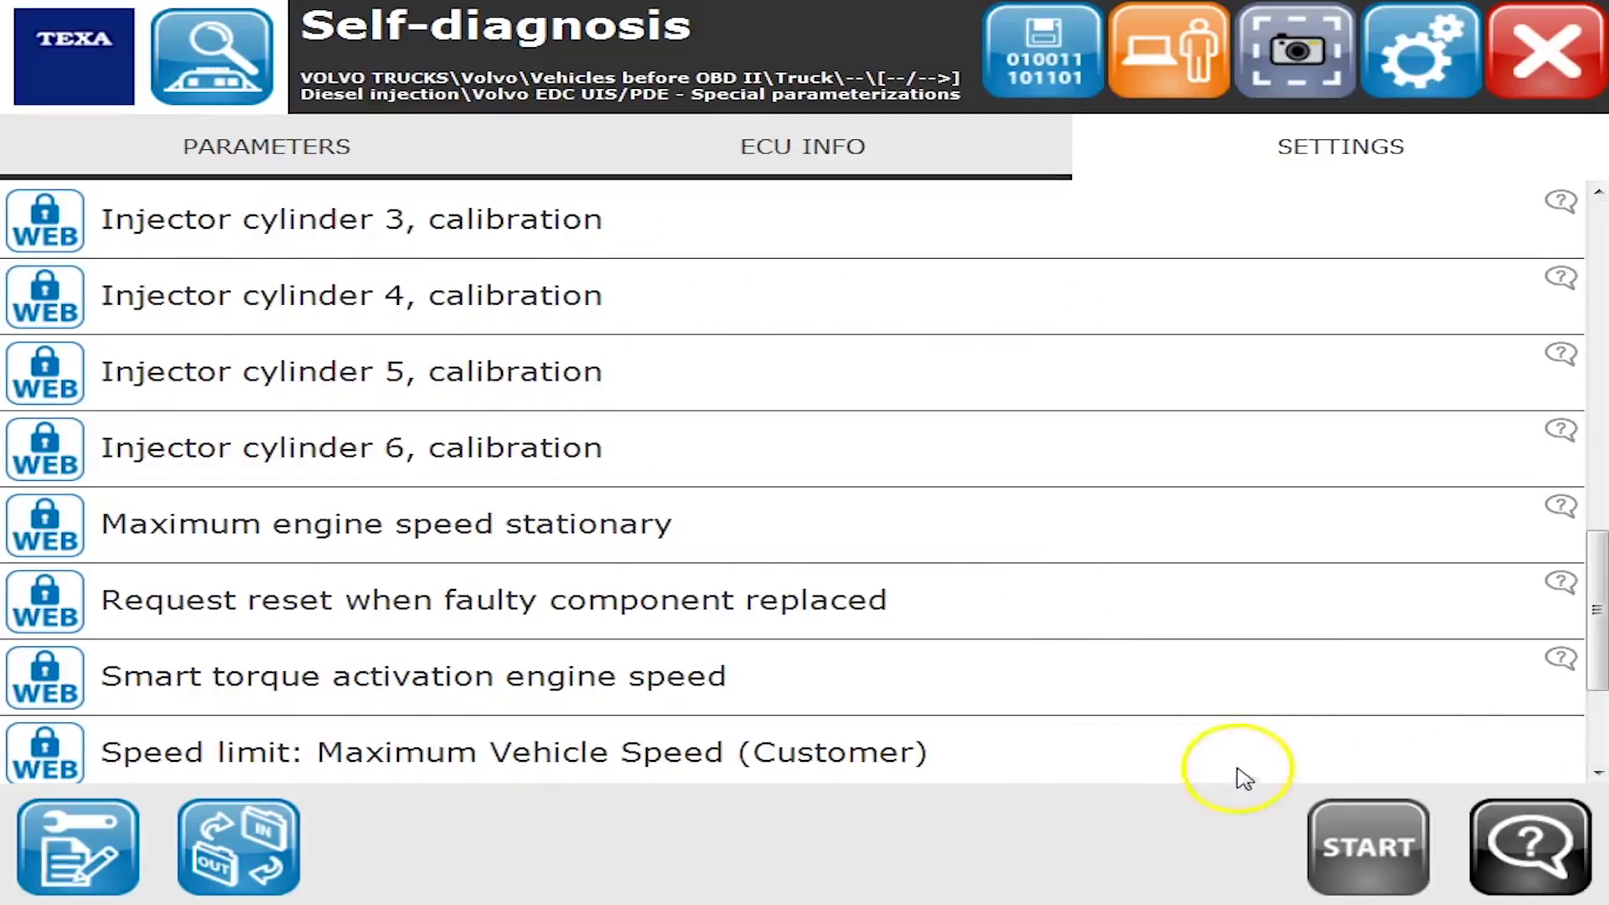
click(1592, 736)
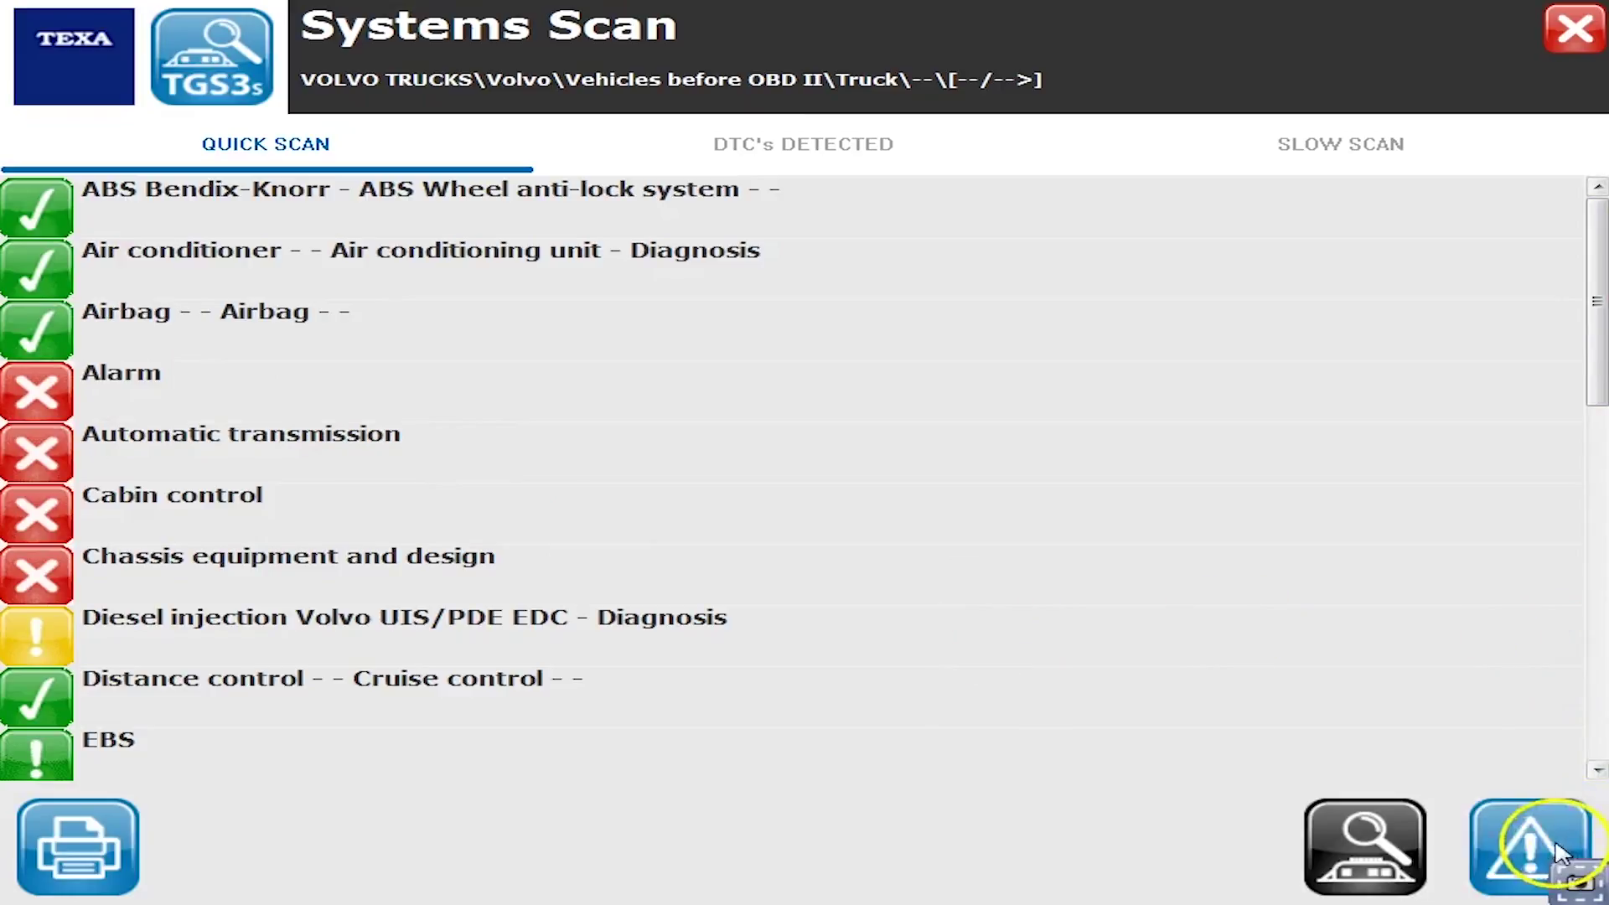
Browse the Quick Scan results of the truck's control units in the Systems Scan.
click(1598, 771)
click(1598, 771)
click(1597, 771)
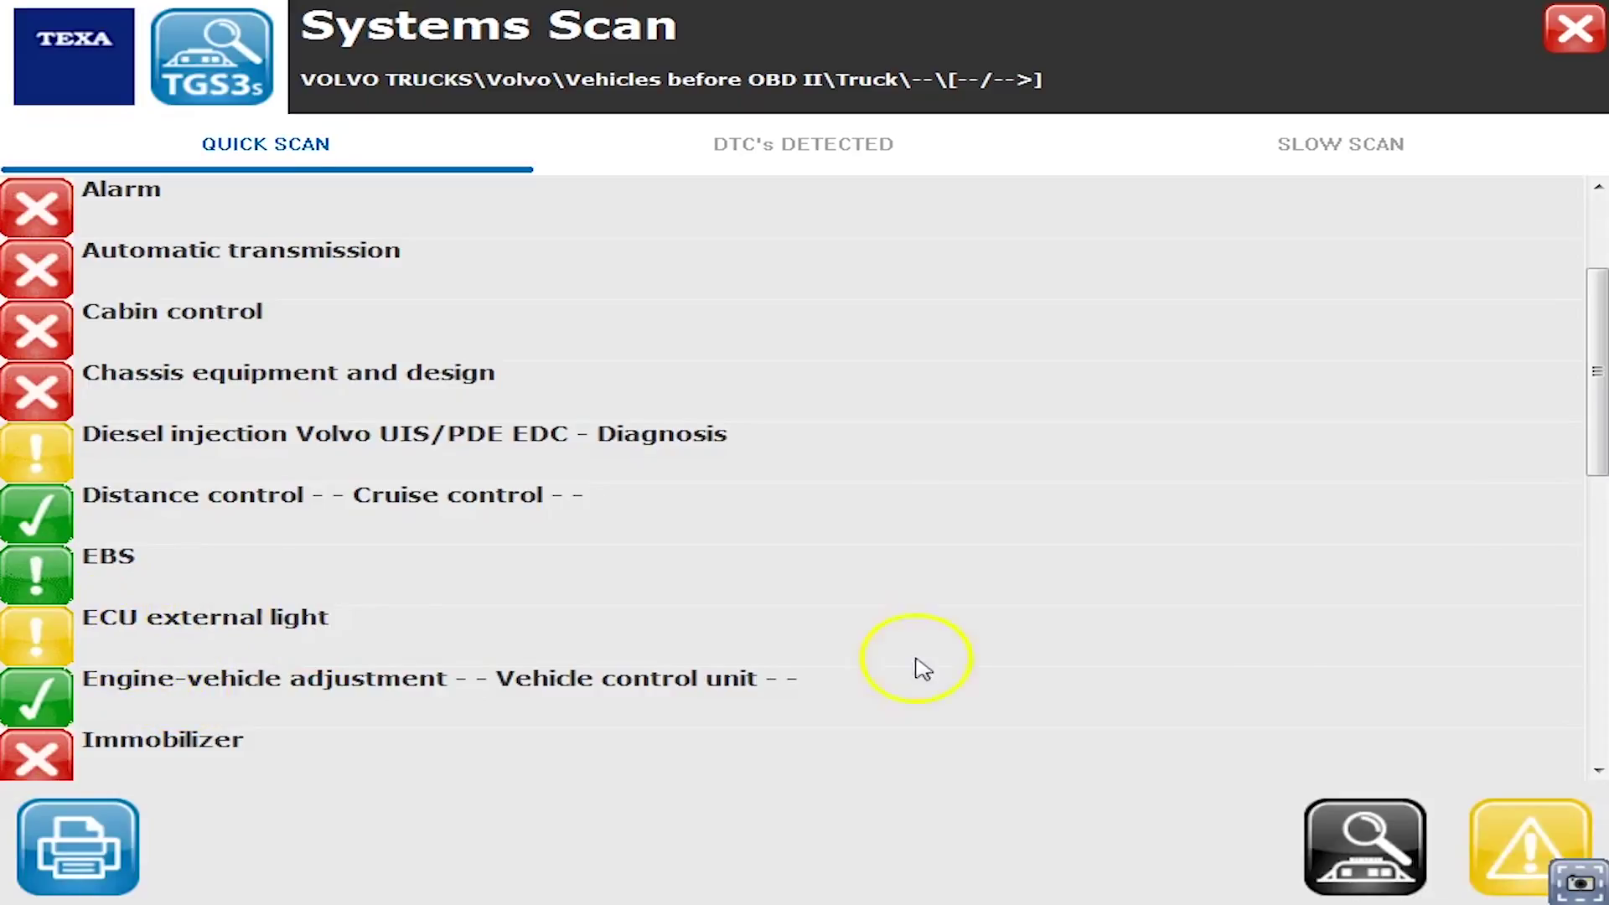
click(1601, 666)
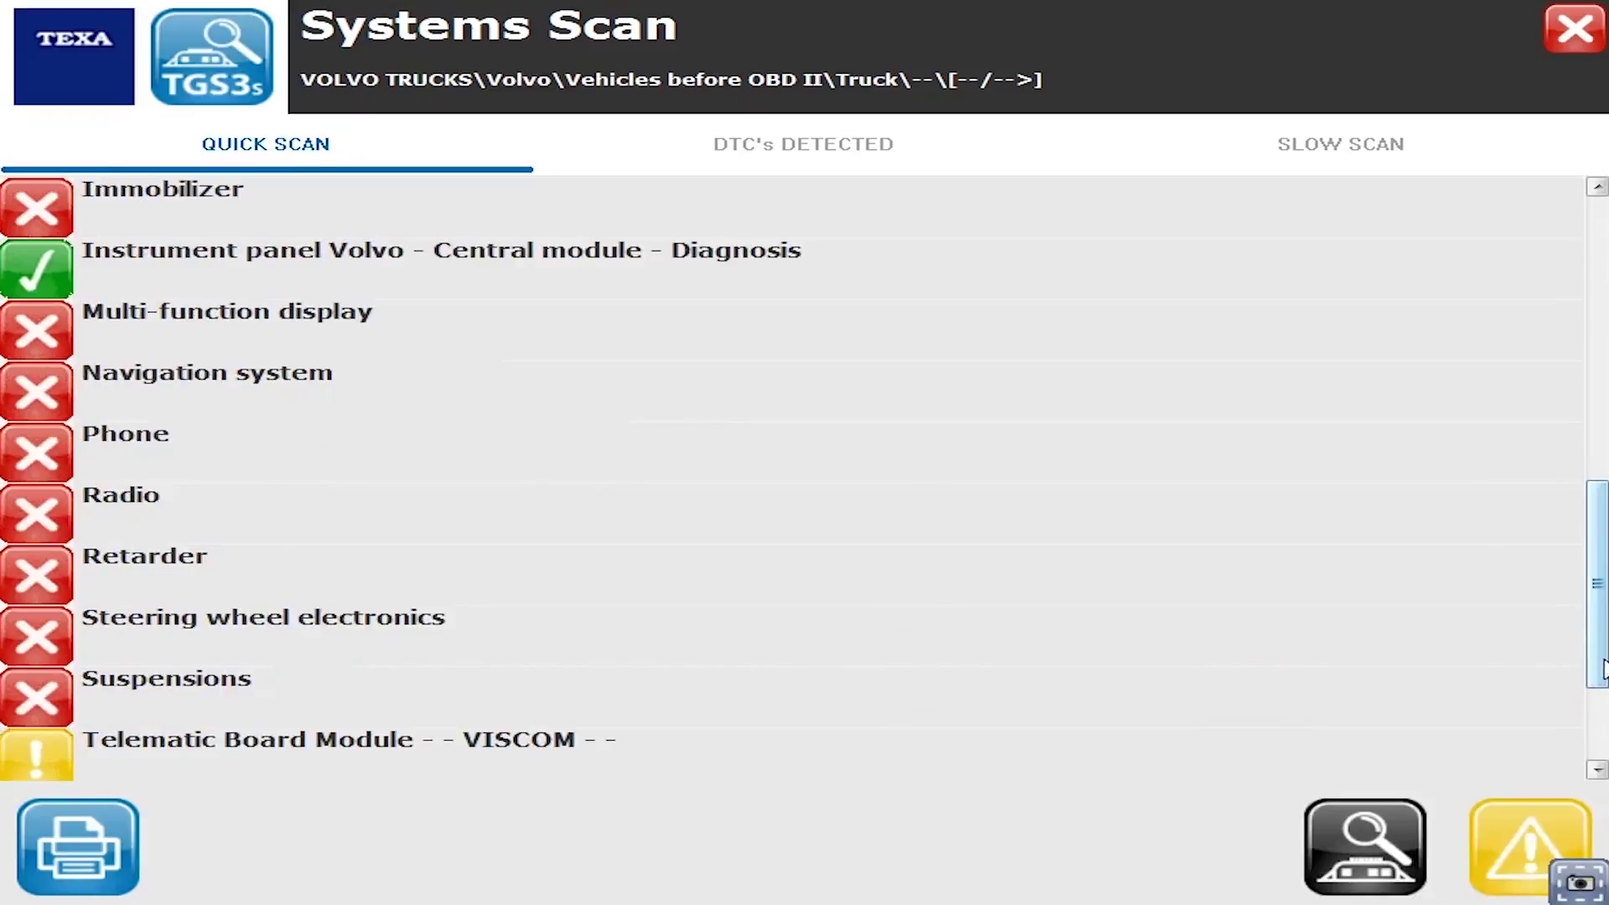
Browse the rest of the Quick Scan results and review the fault codes listed under DTC's Detected.
click(32, 388)
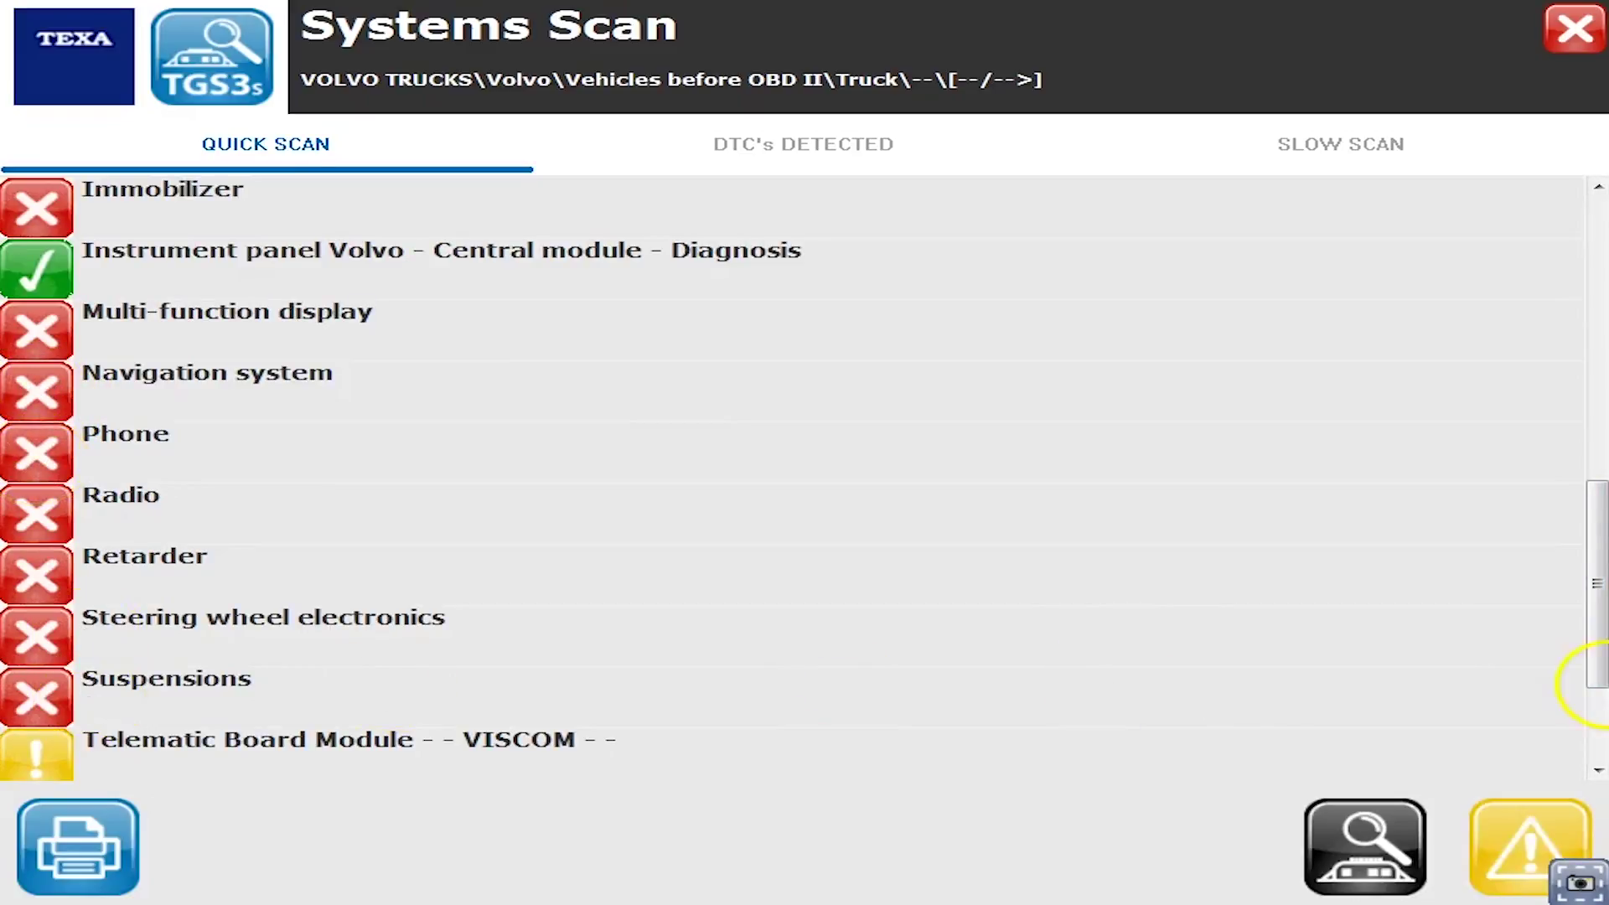
click(1601, 711)
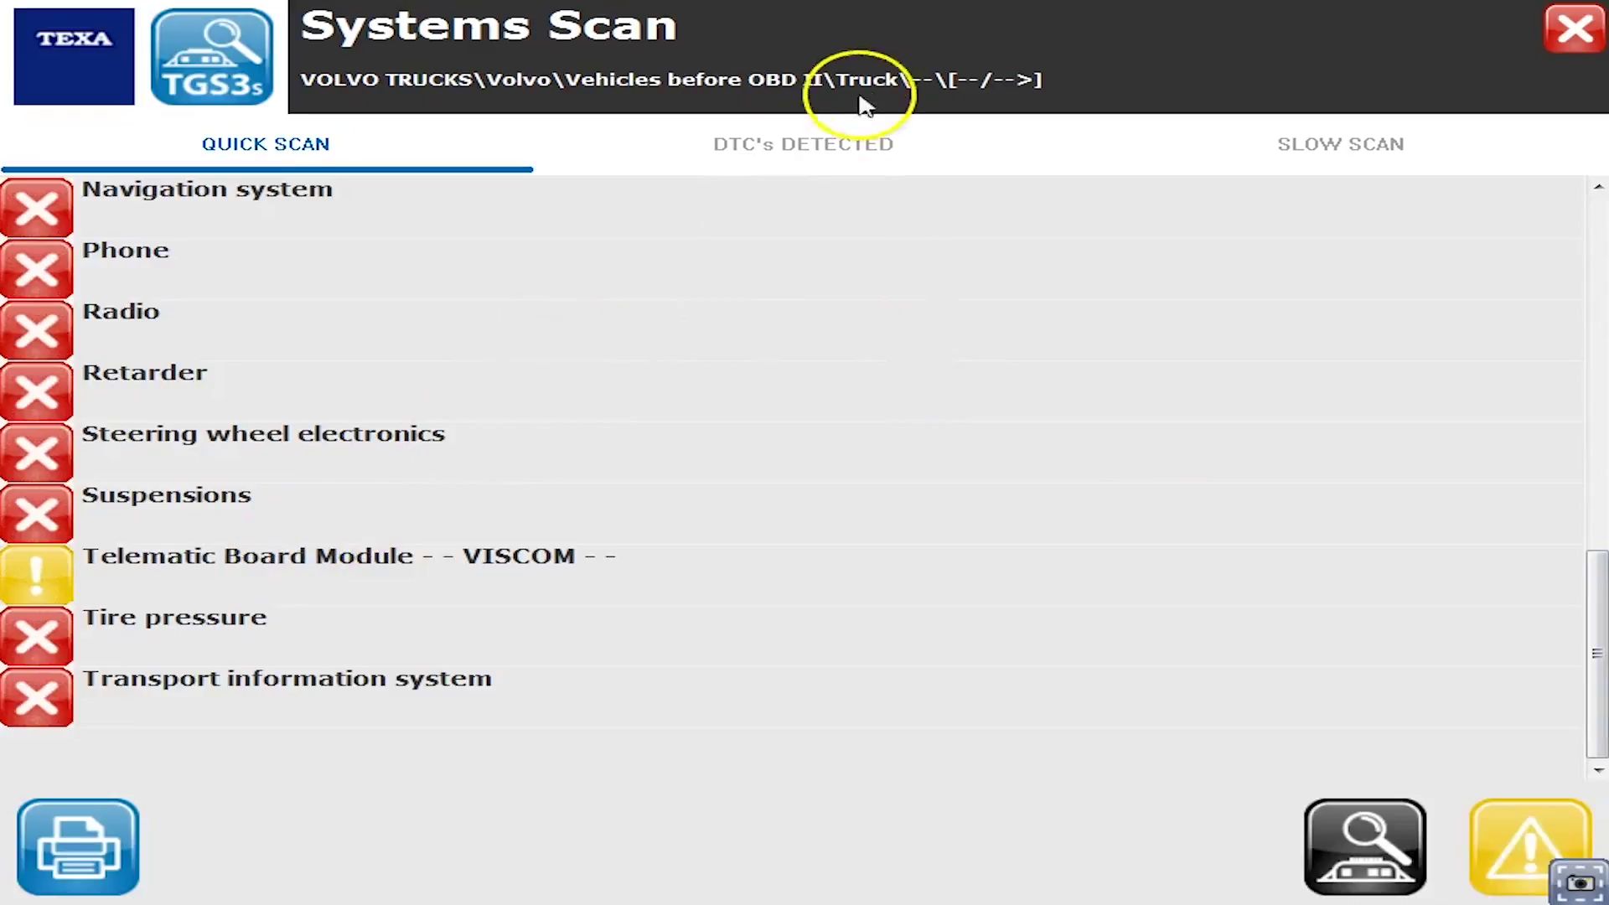
click(782, 140)
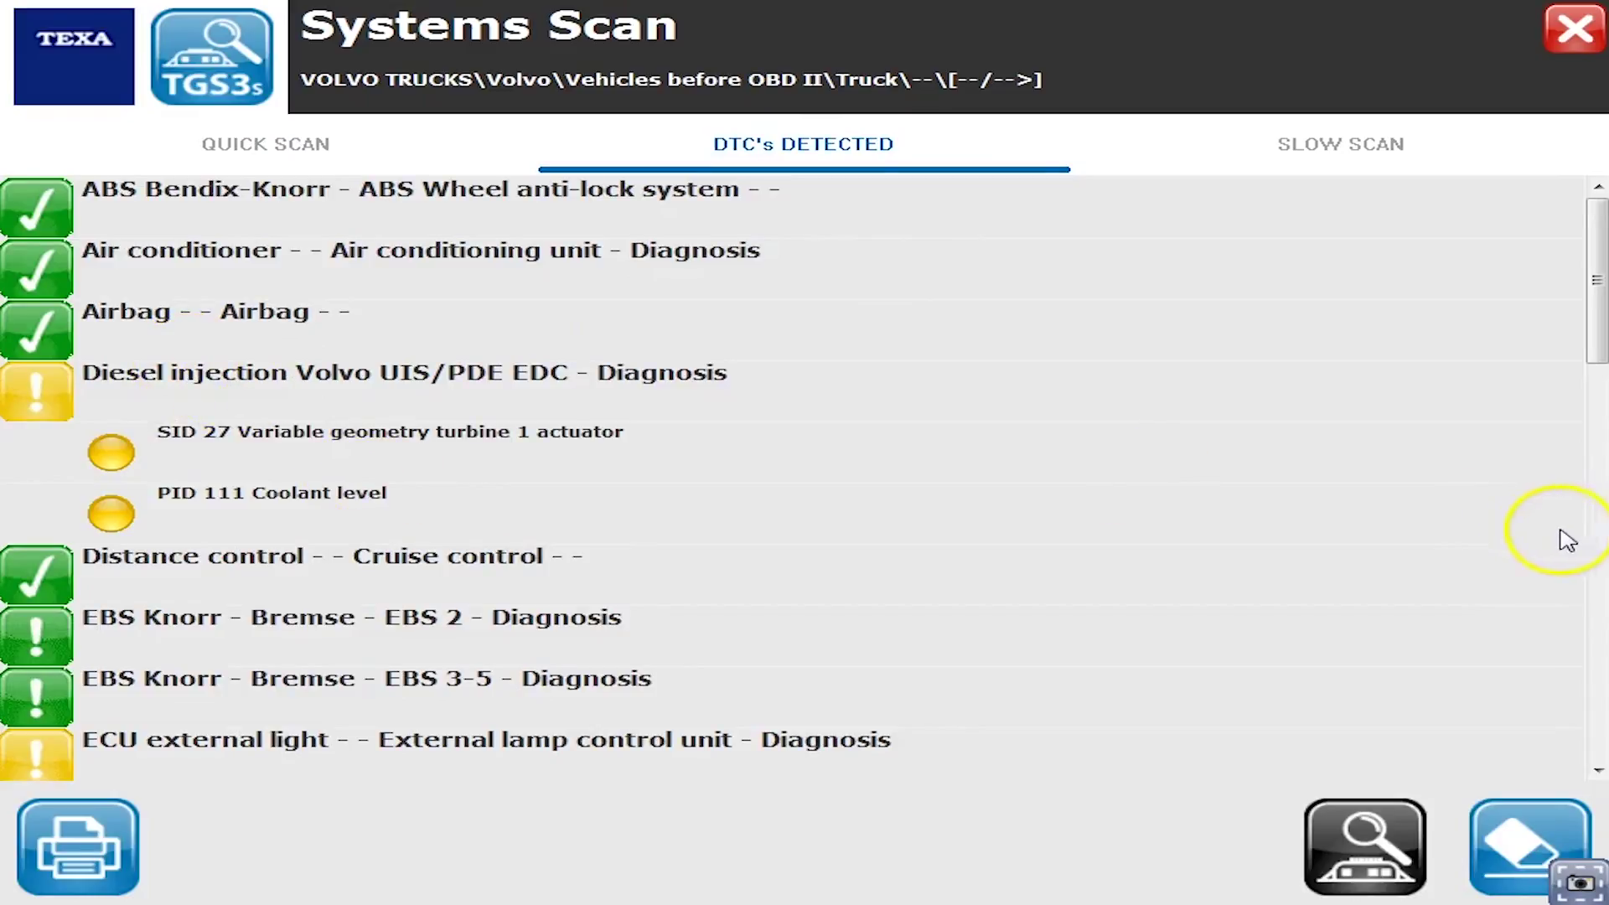
click(1599, 553)
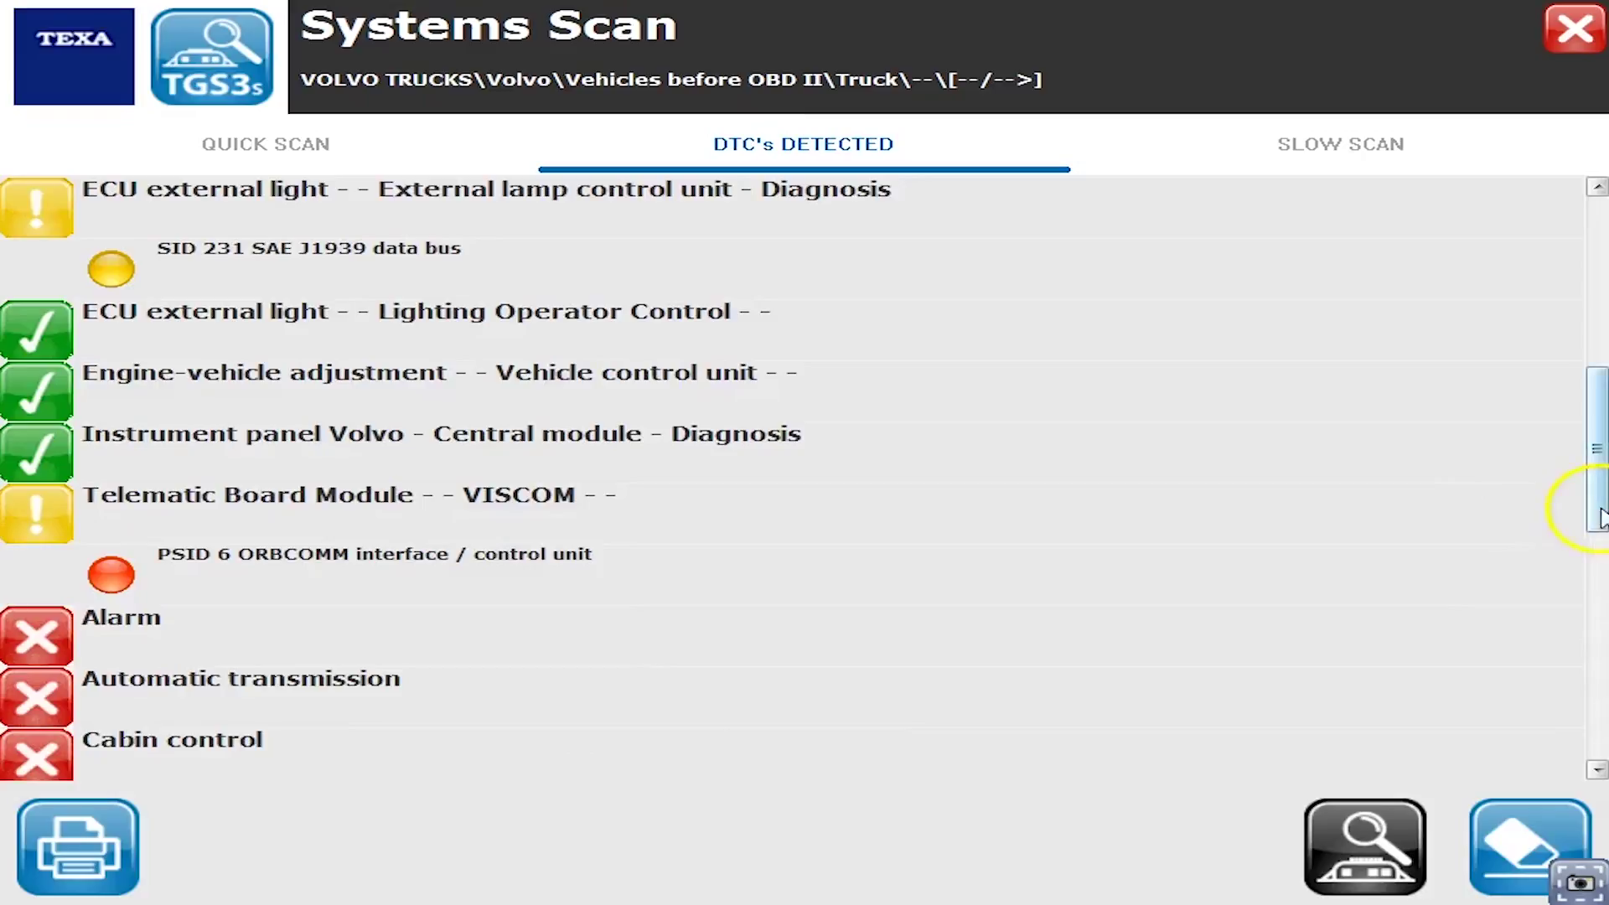
drag(1600, 516, 1582, 377)
click(1586, 306)
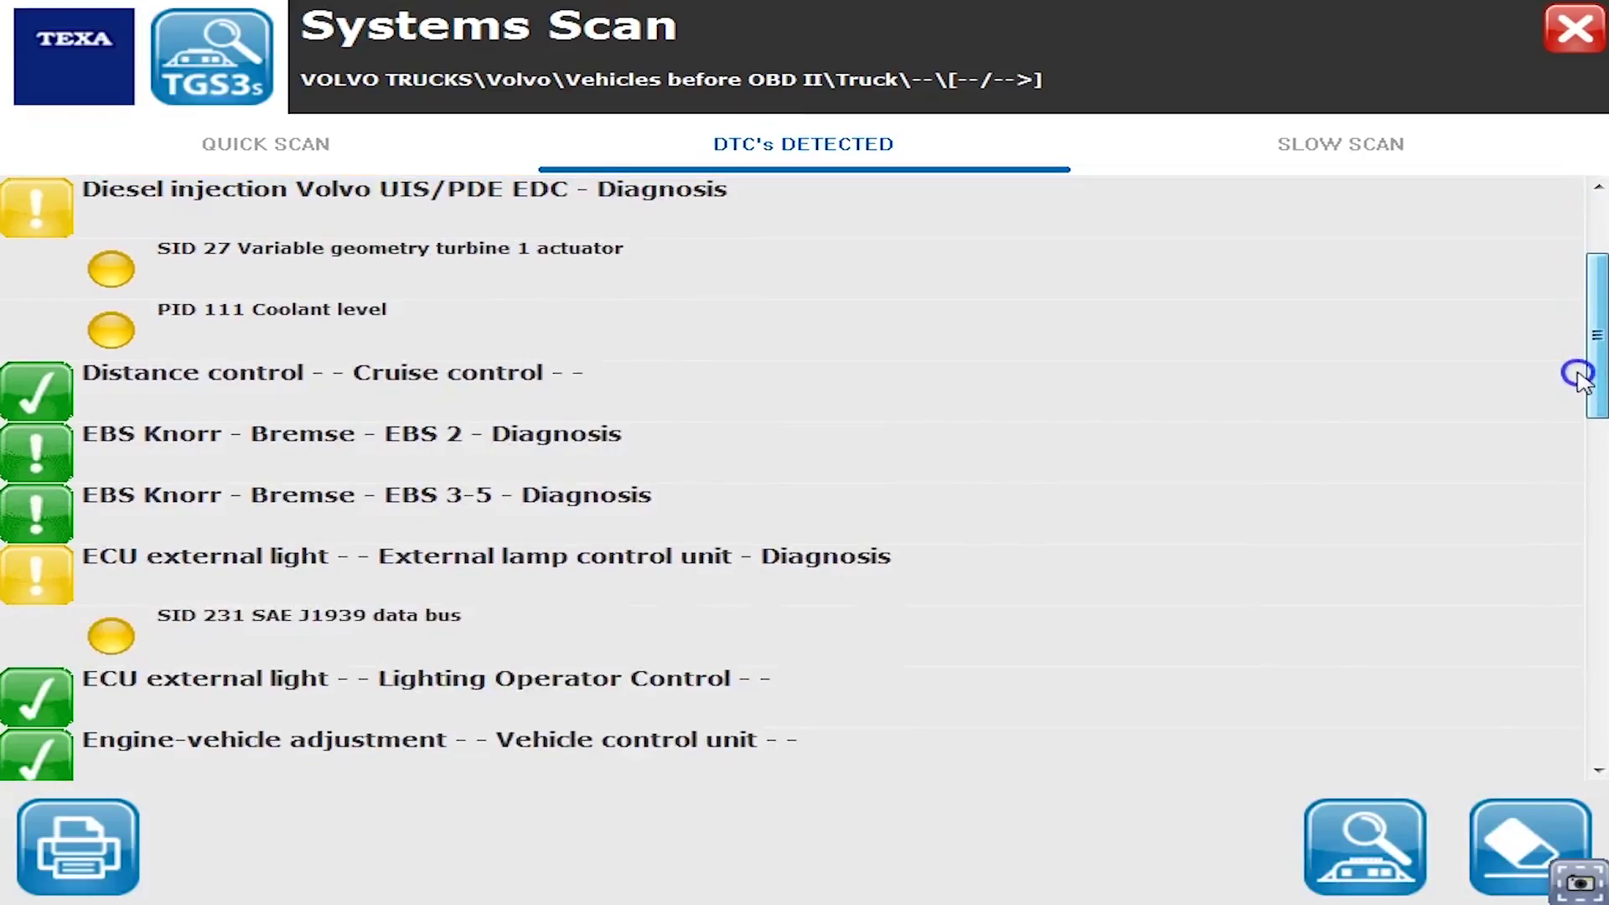
Start Self diagnosis for the ECU external light - External lamp control unit from the detected DTC list.
click(192, 575)
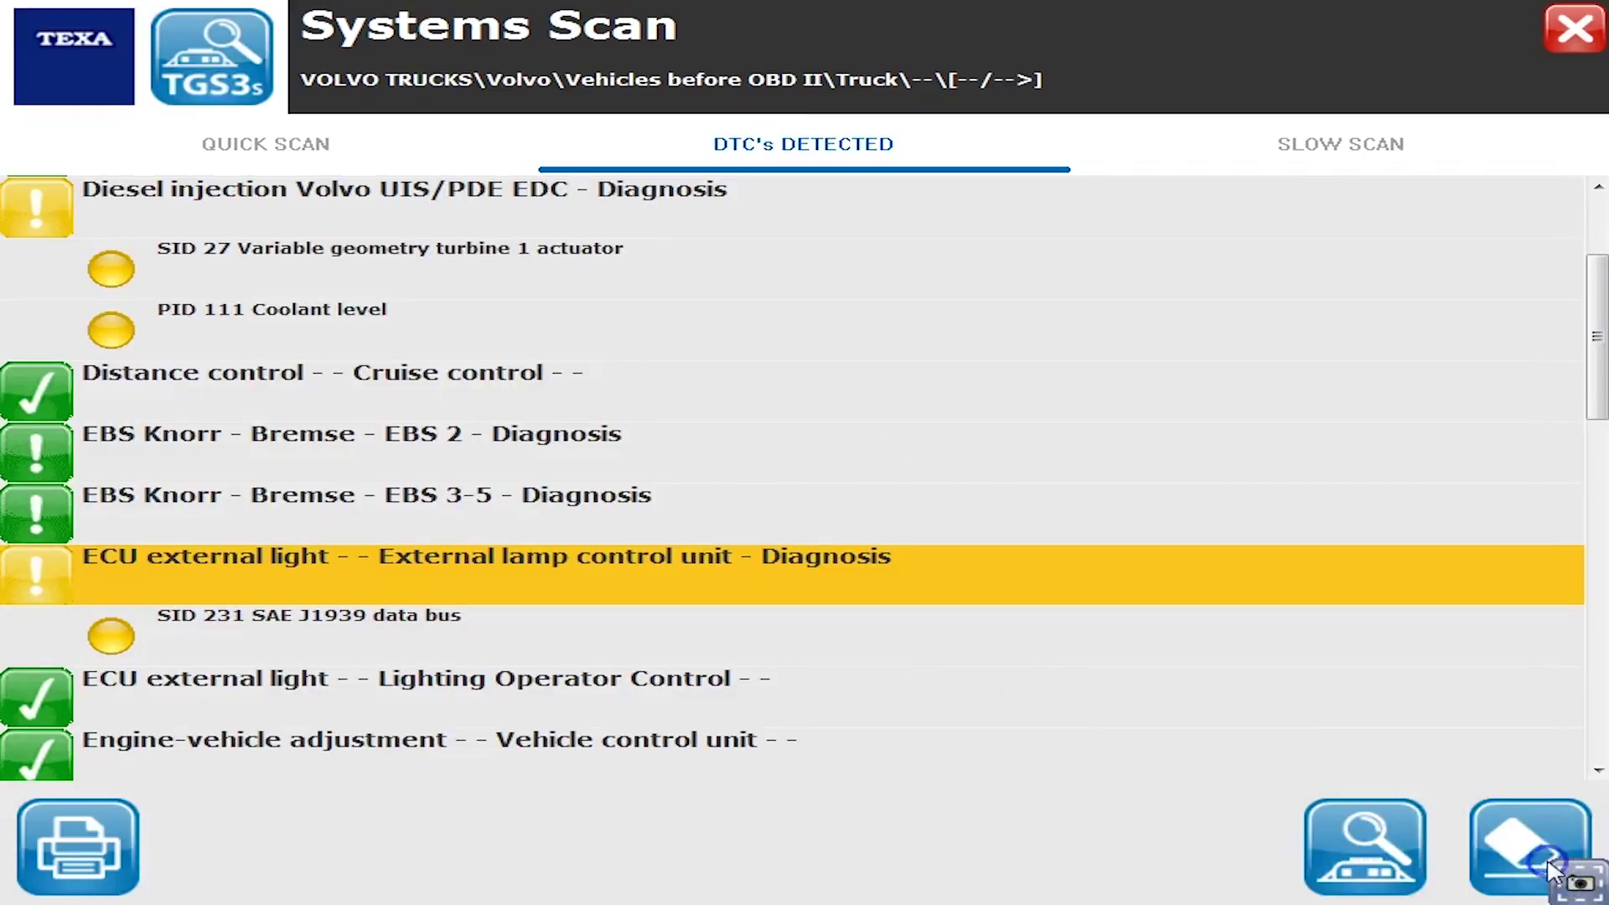
click(1401, 845)
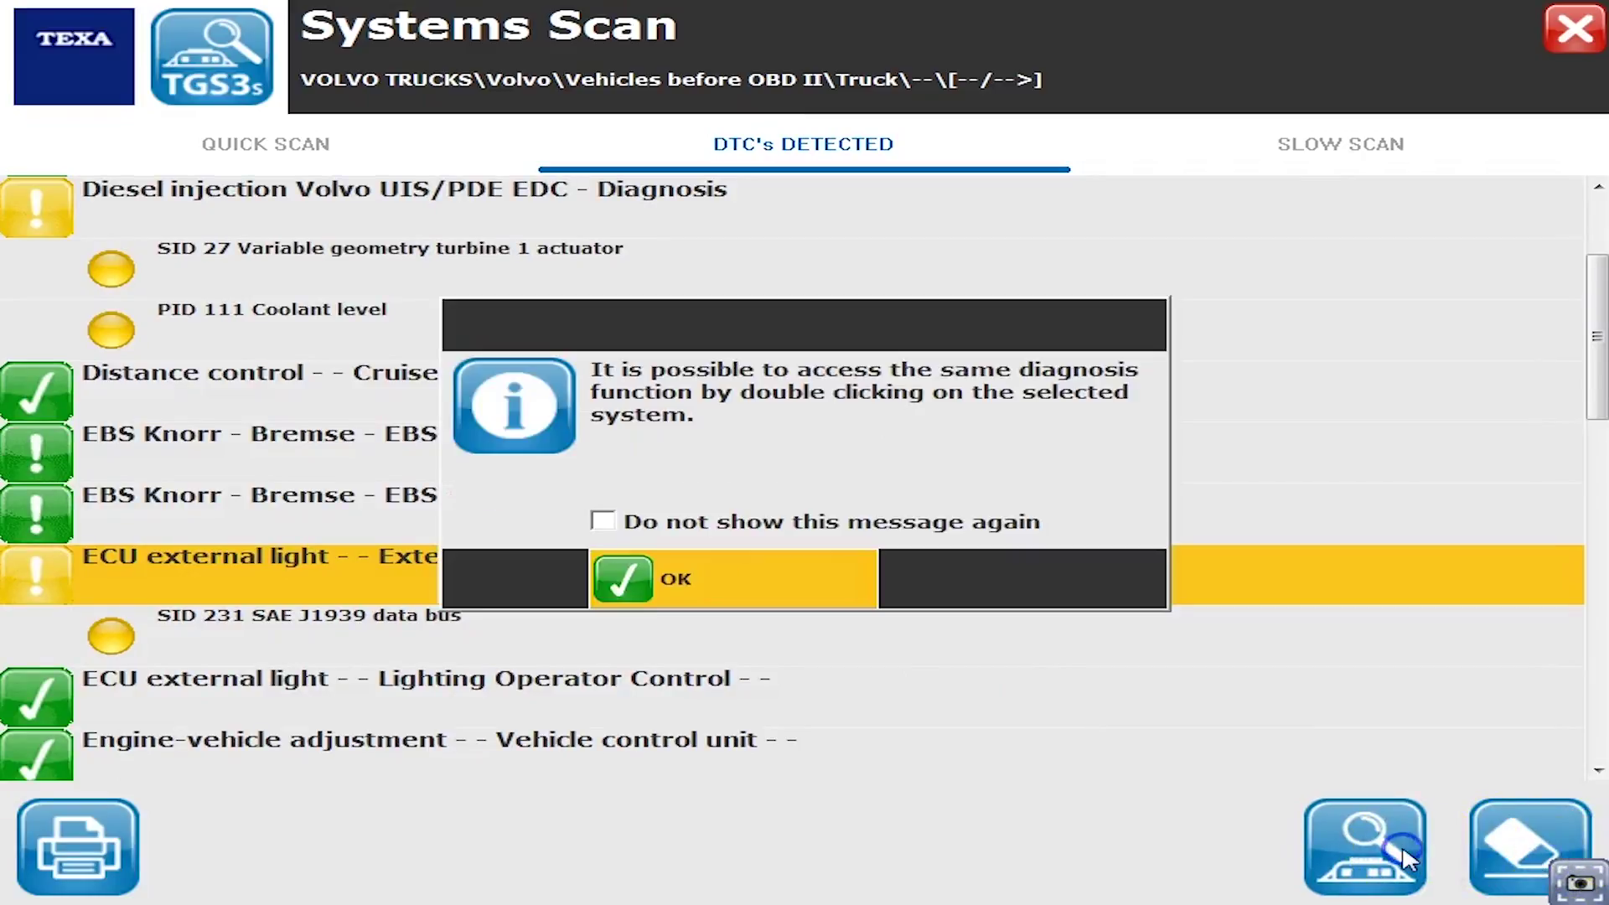
click(708, 587)
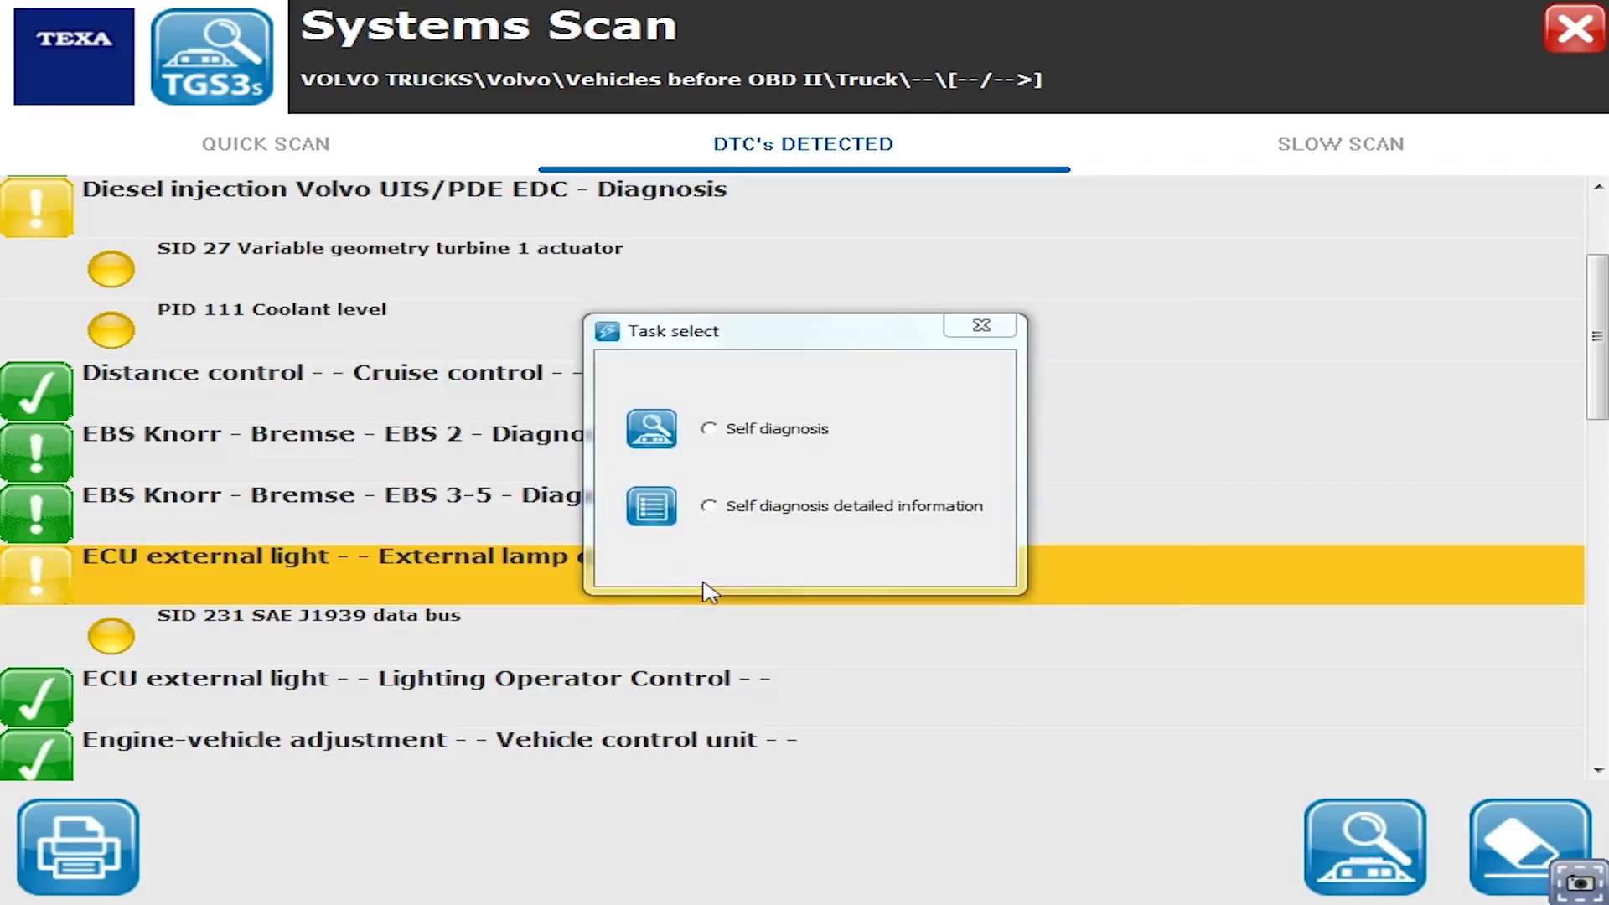
click(779, 435)
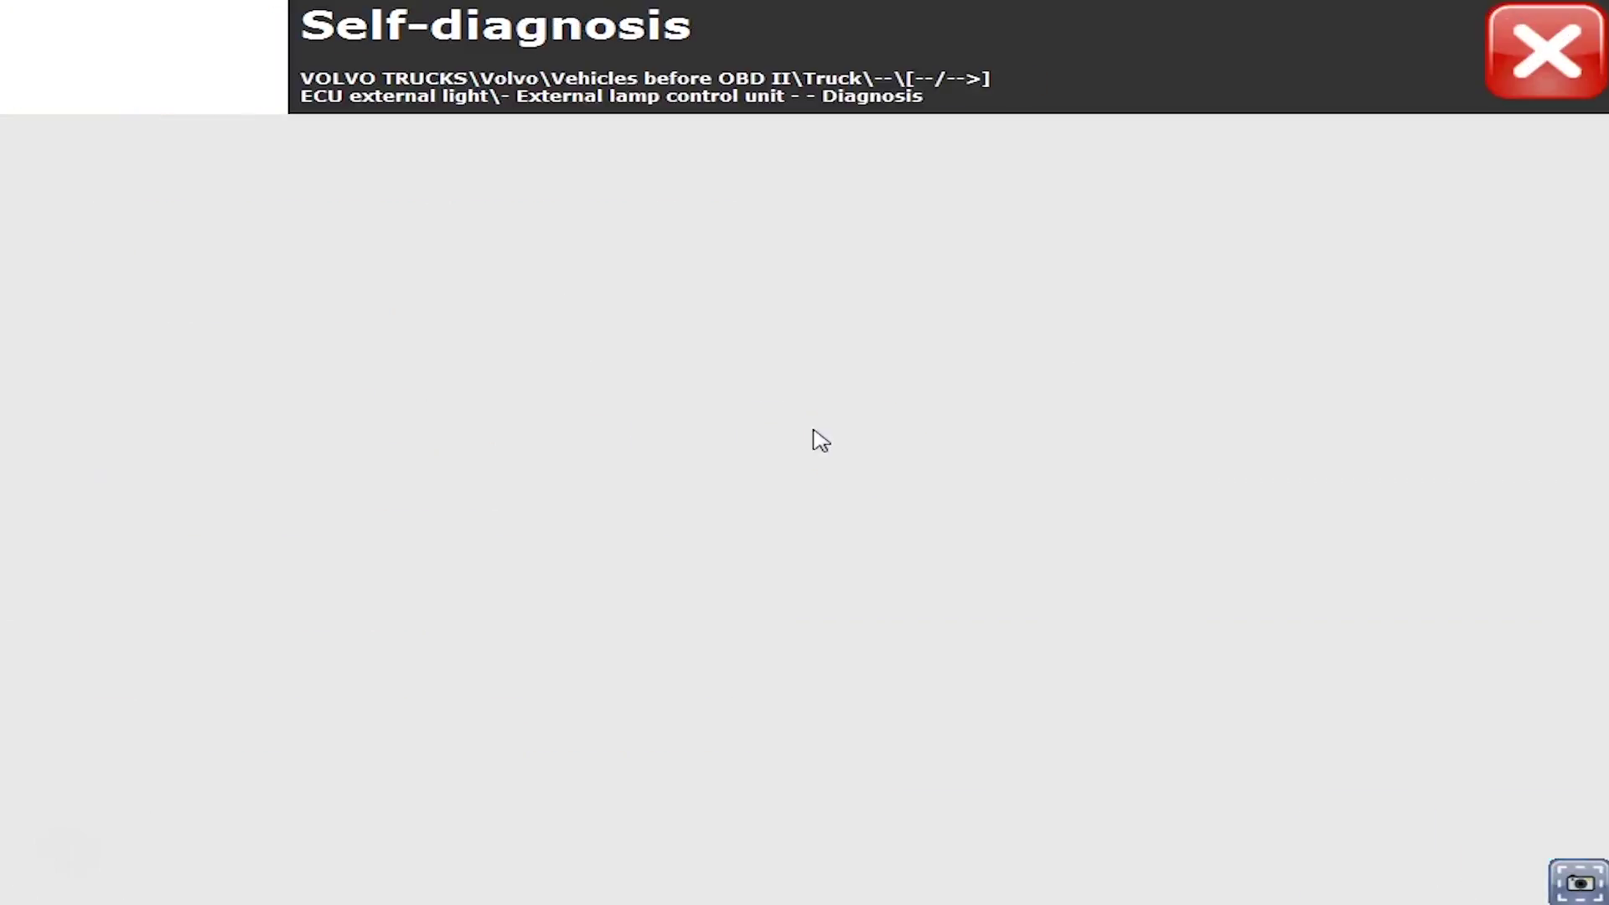
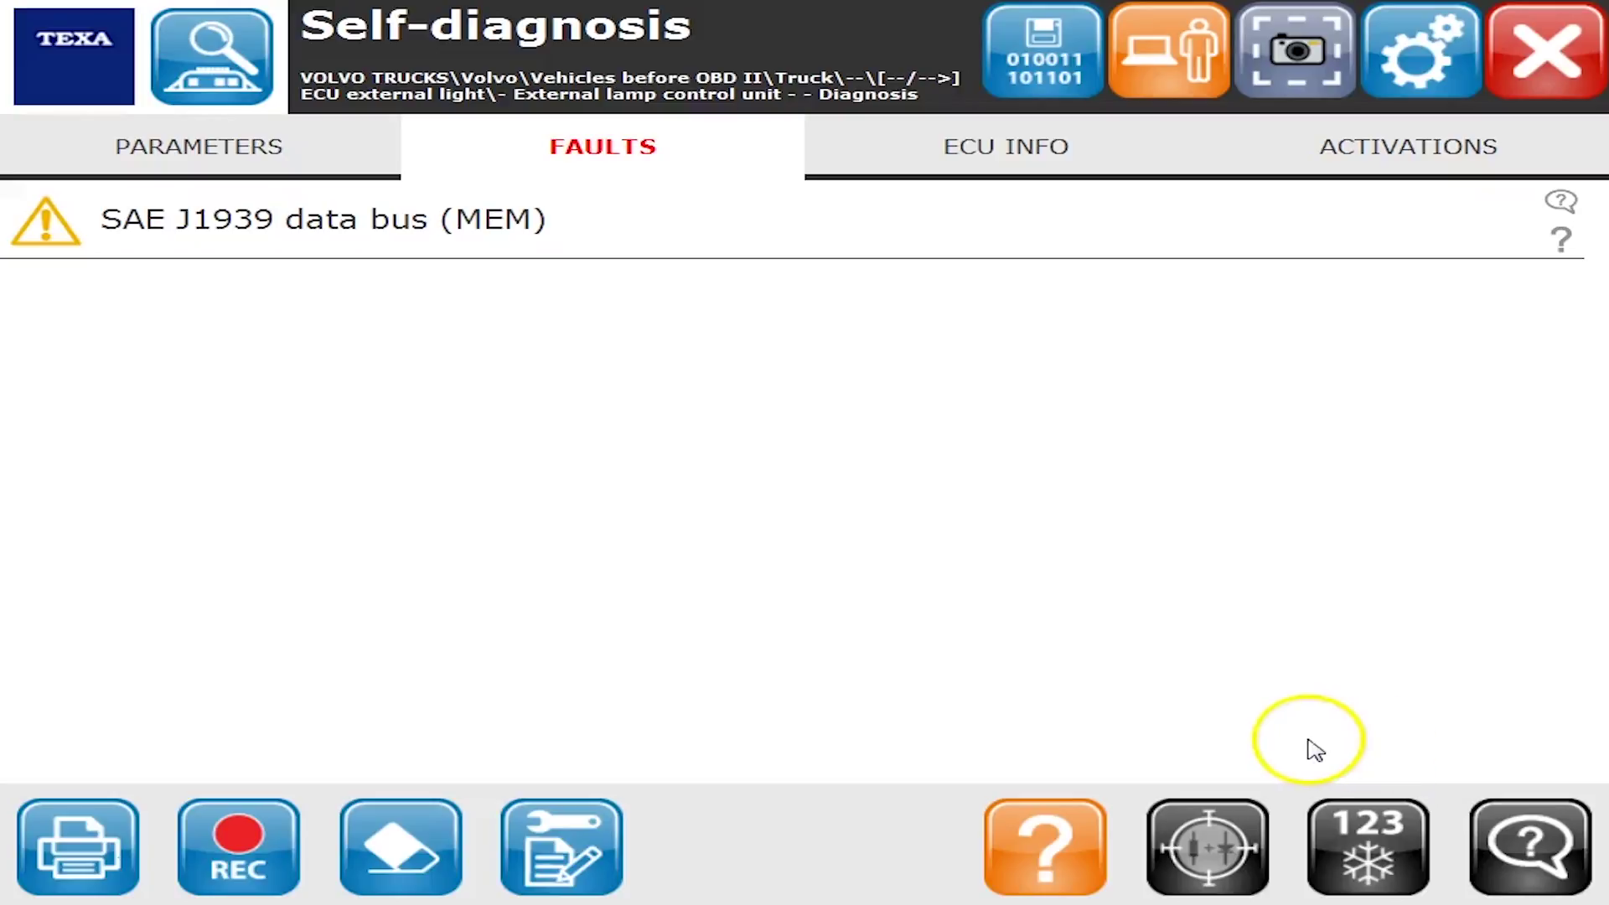
Check the code details and the help text of the SAE J1939 data bus (MEM) fault, and return to the fault list.
click(452, 222)
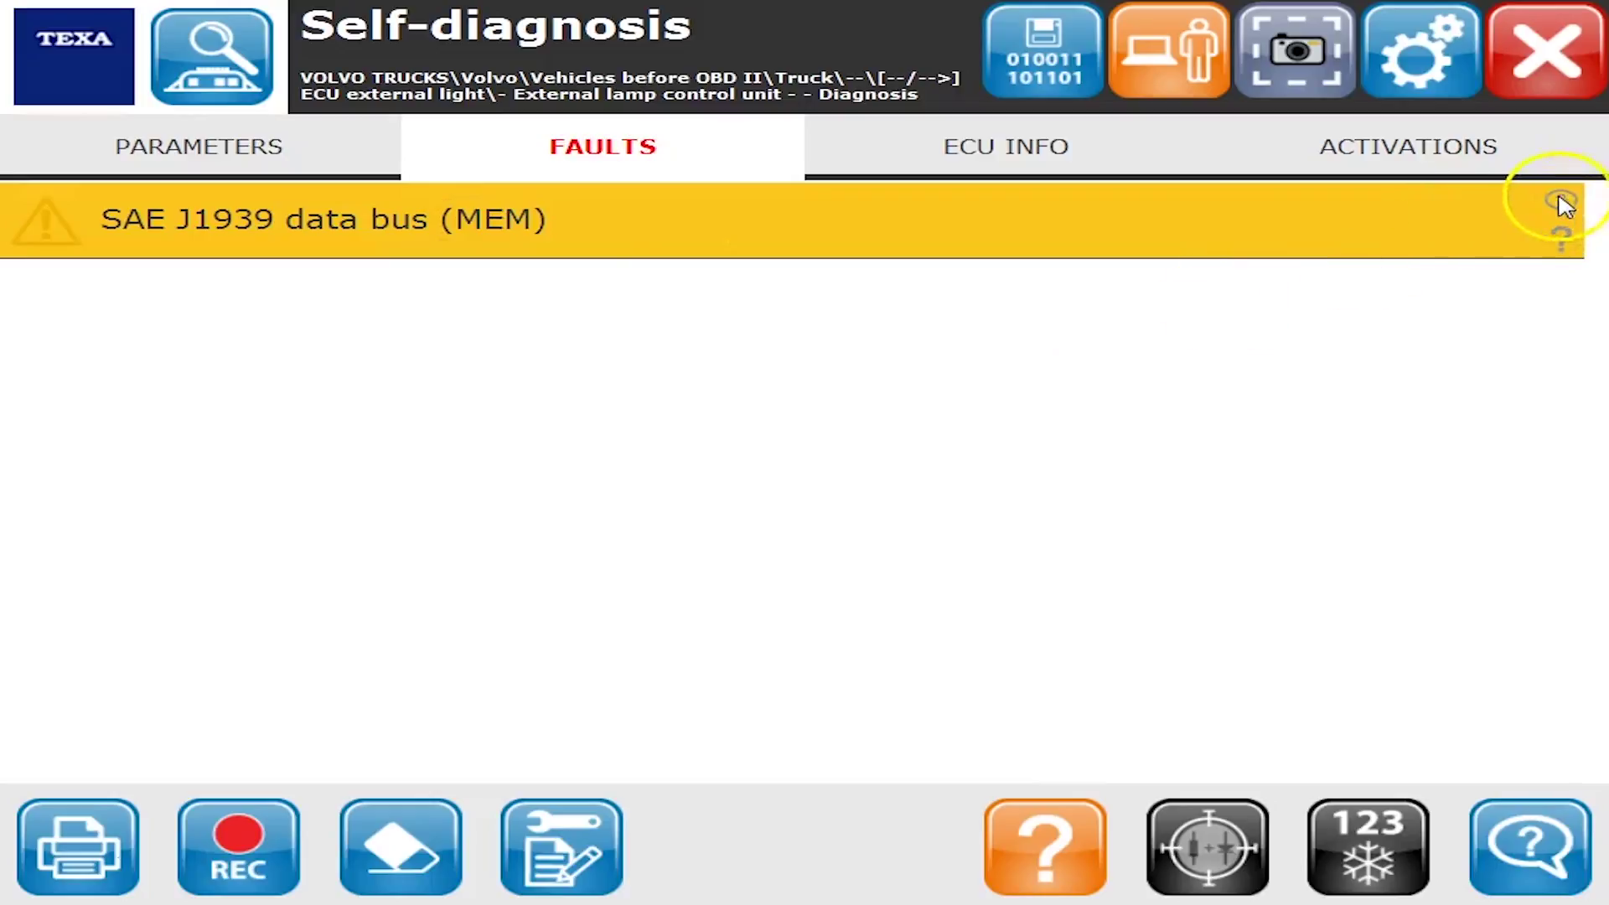
click(796, 208)
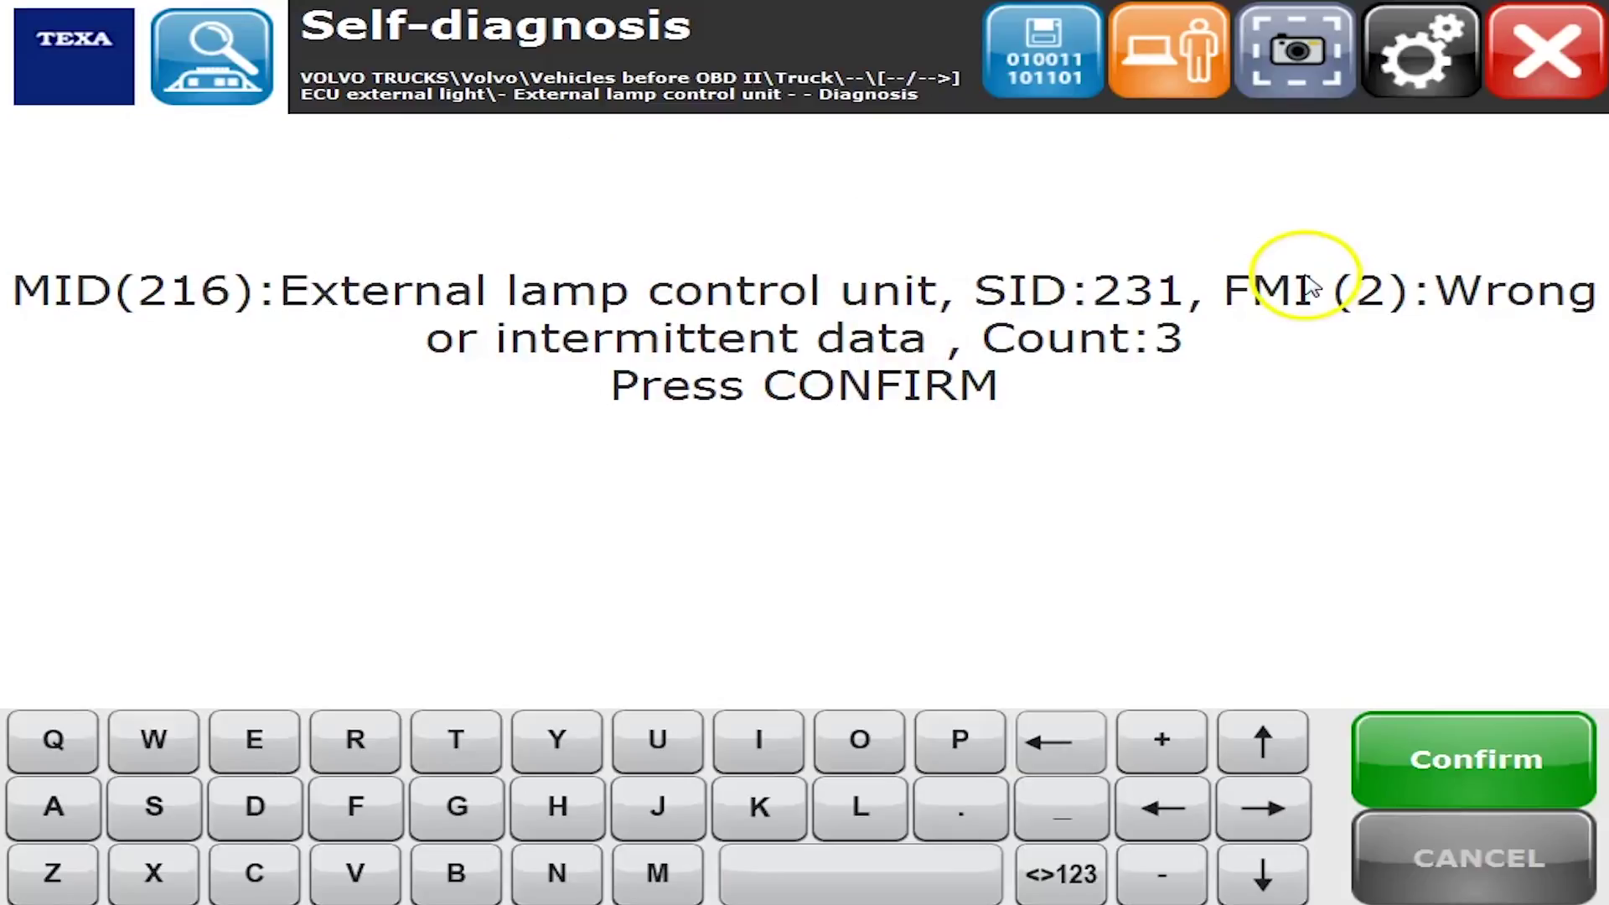
click(1422, 751)
click(1532, 838)
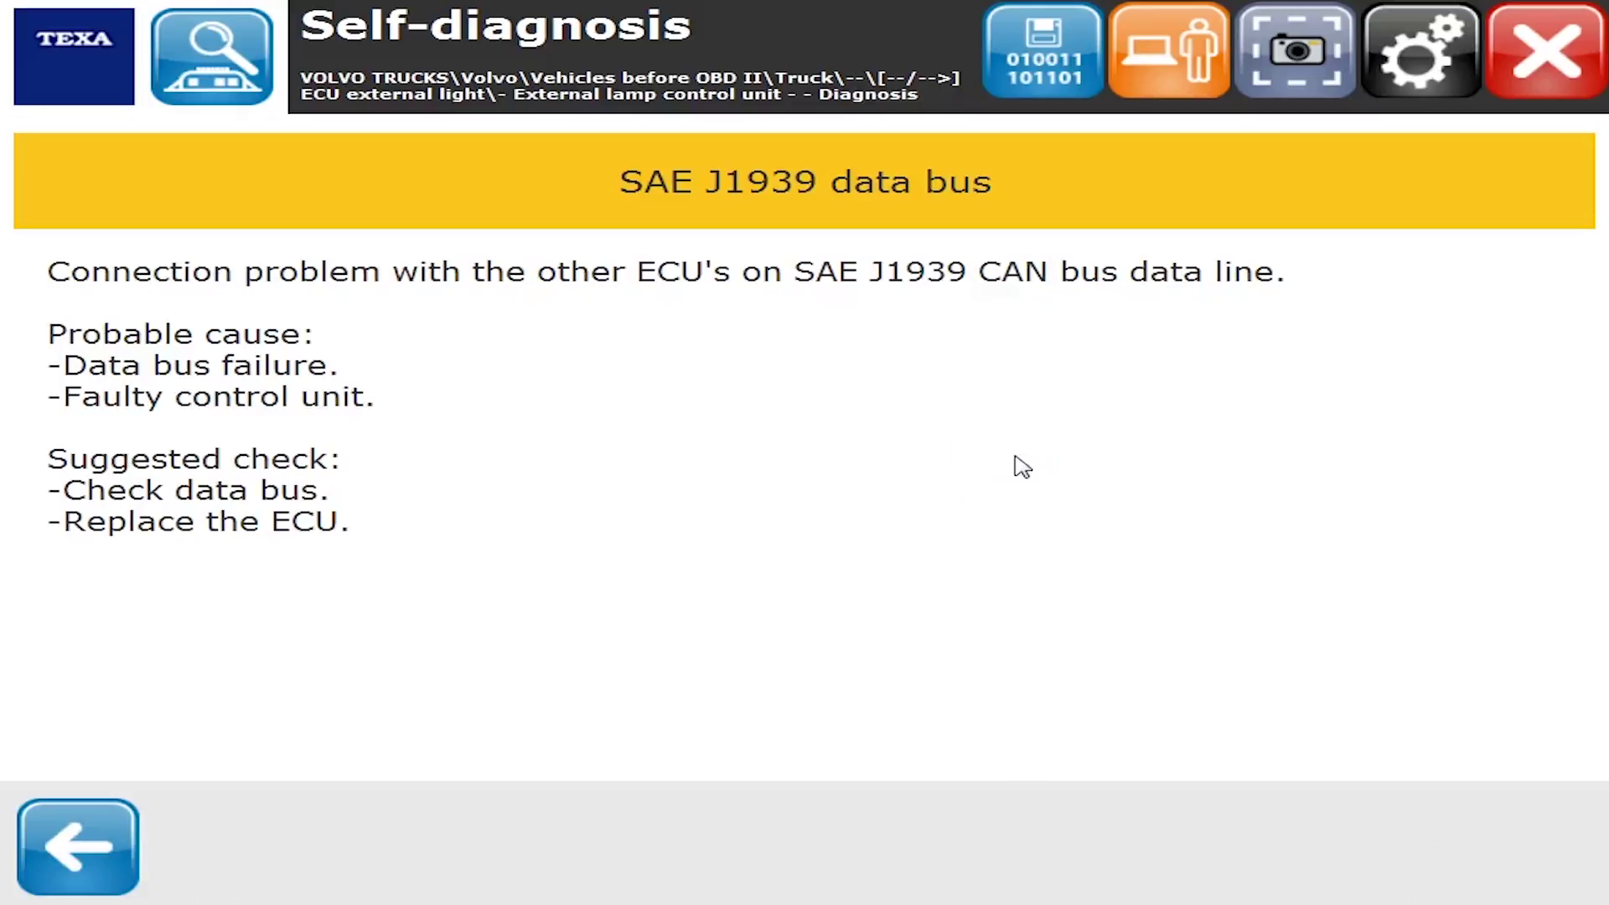
click(120, 820)
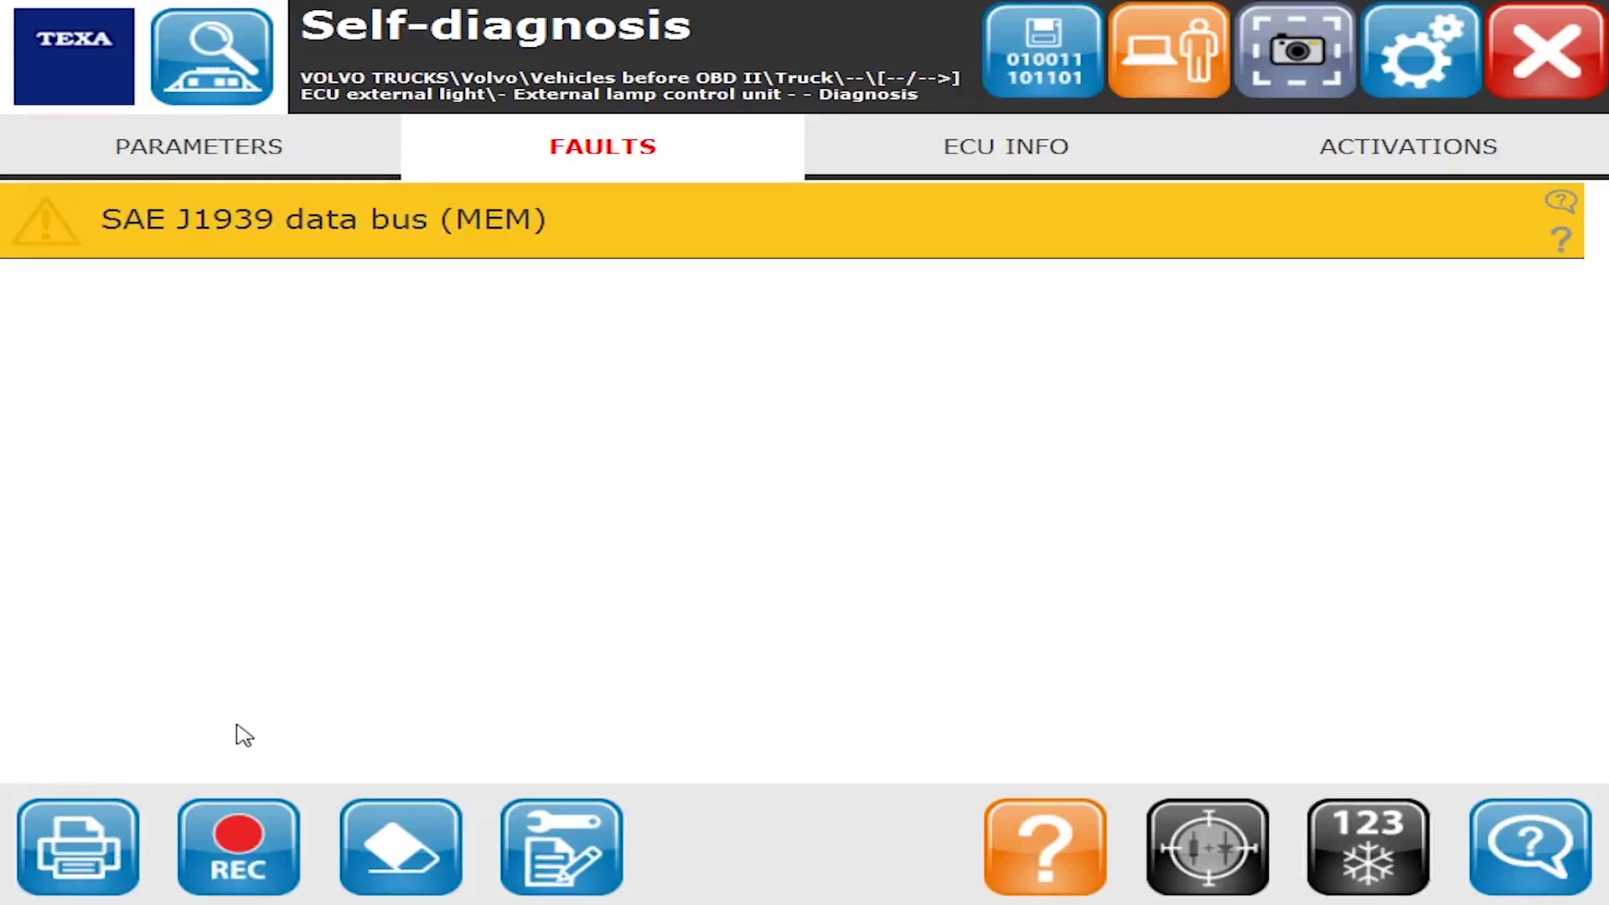
Monitor the external lamp control unit's wiper and light parameters, highlighting the Left direction indicator, and check its ECU information.
click(247, 153)
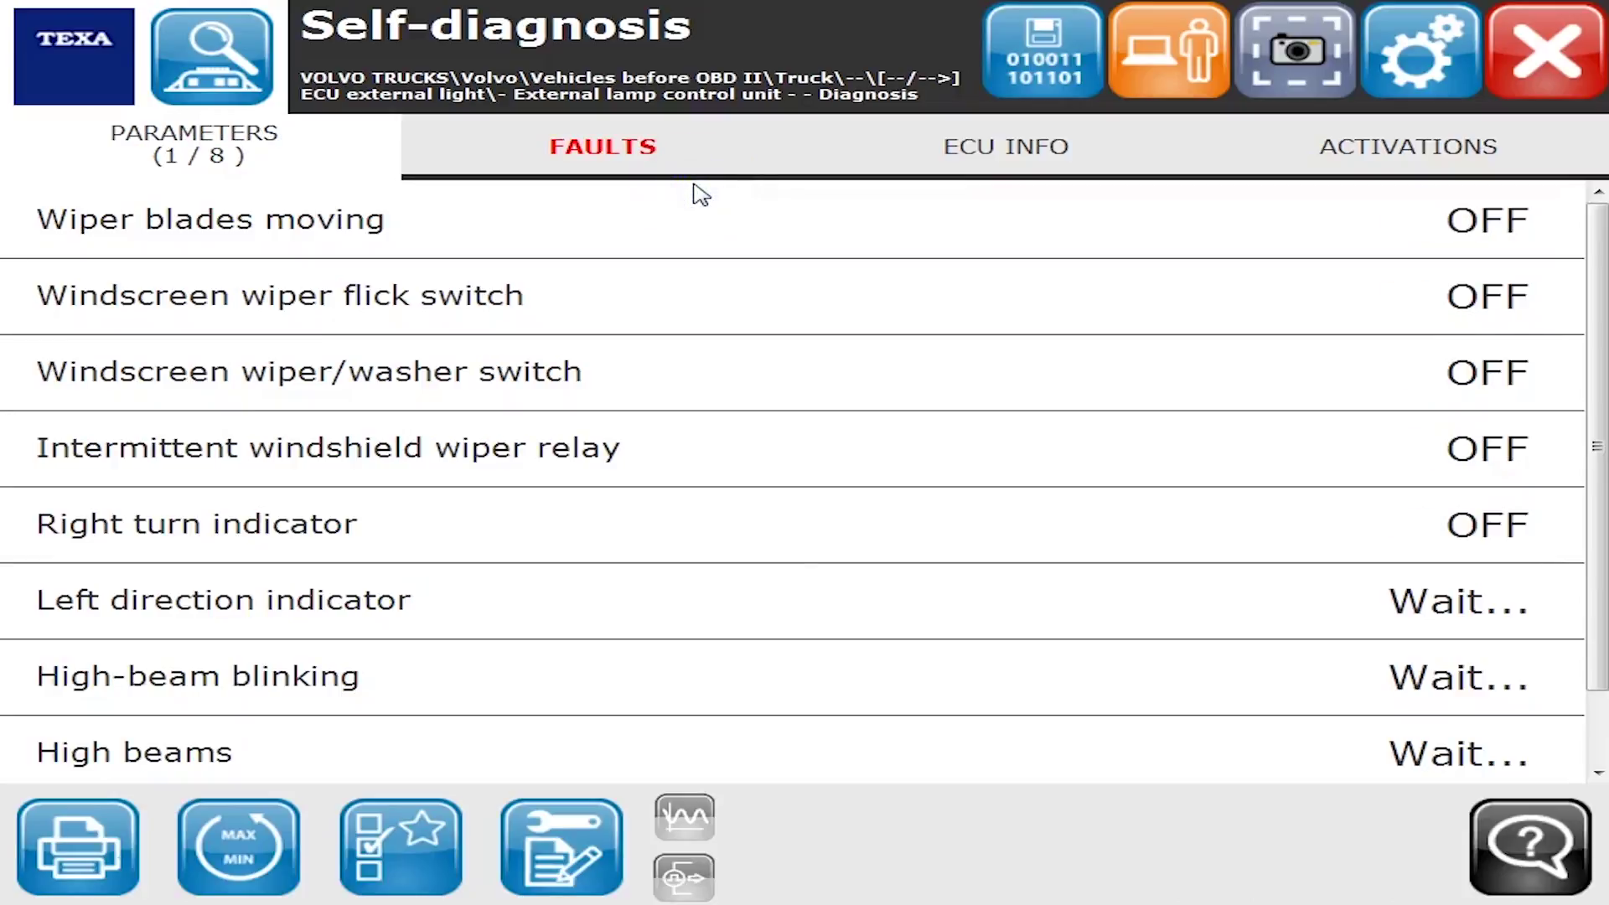
click(813, 228)
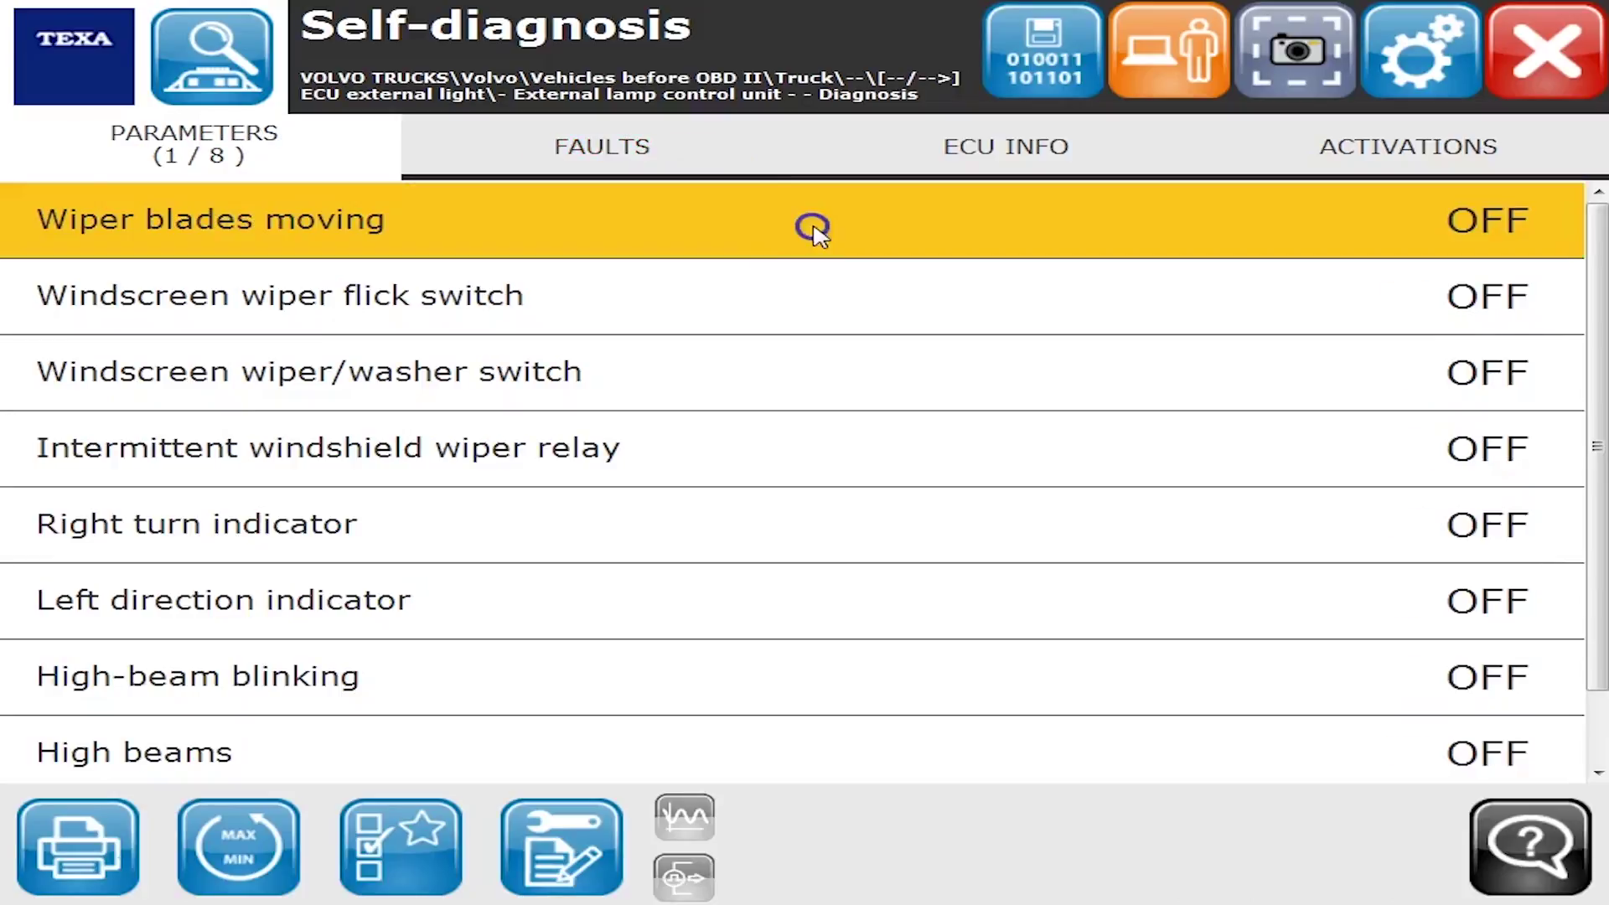
click(812, 319)
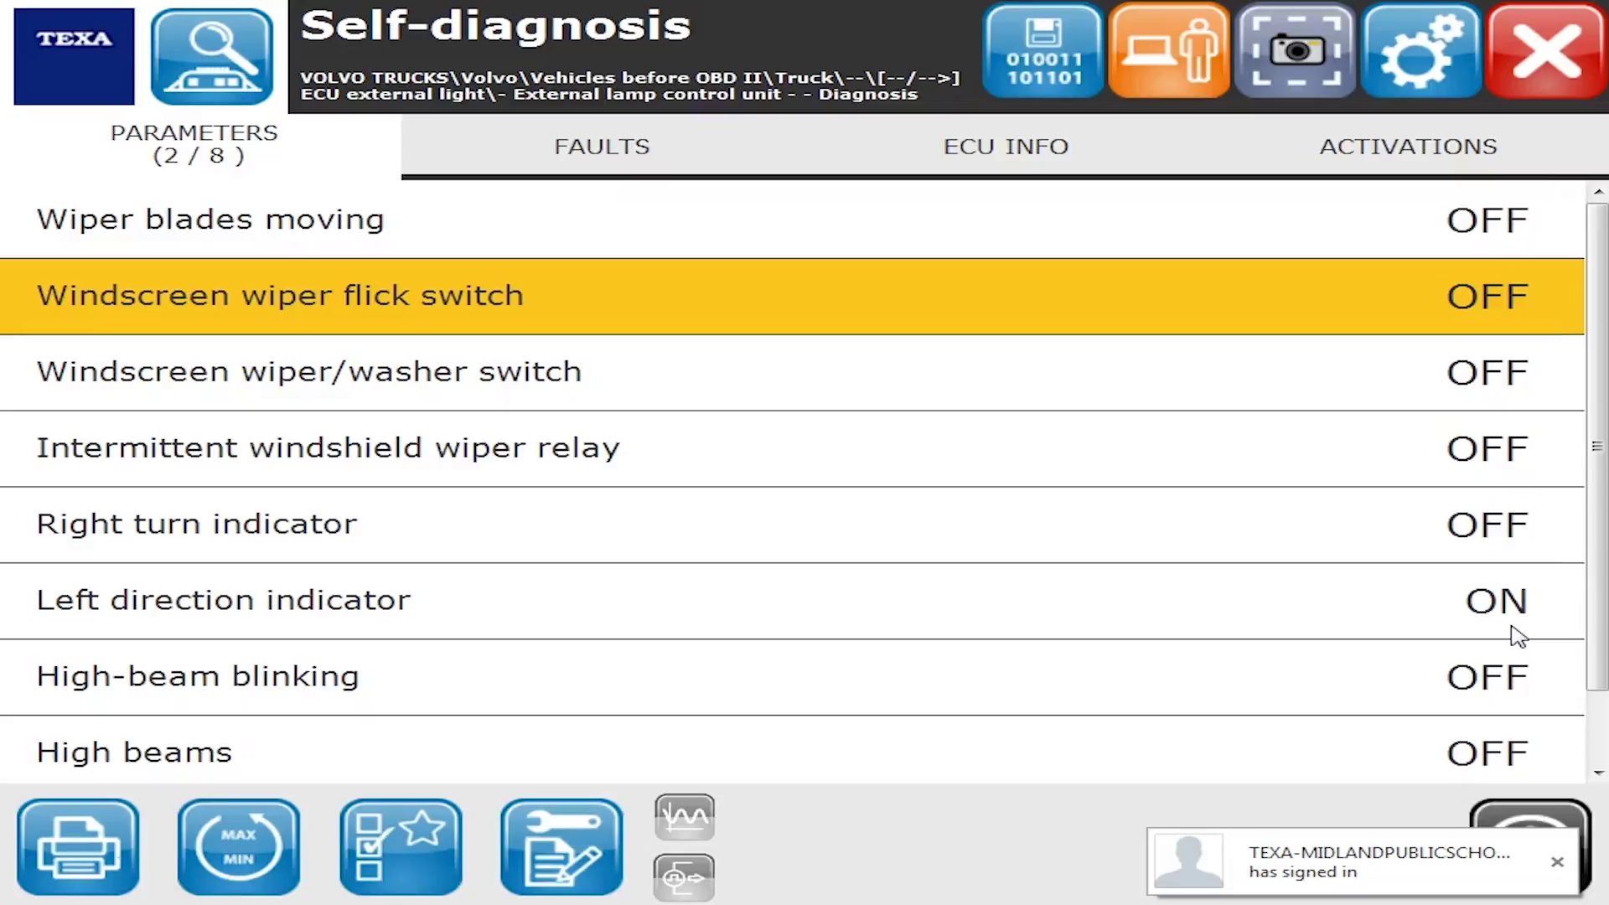
click(1482, 610)
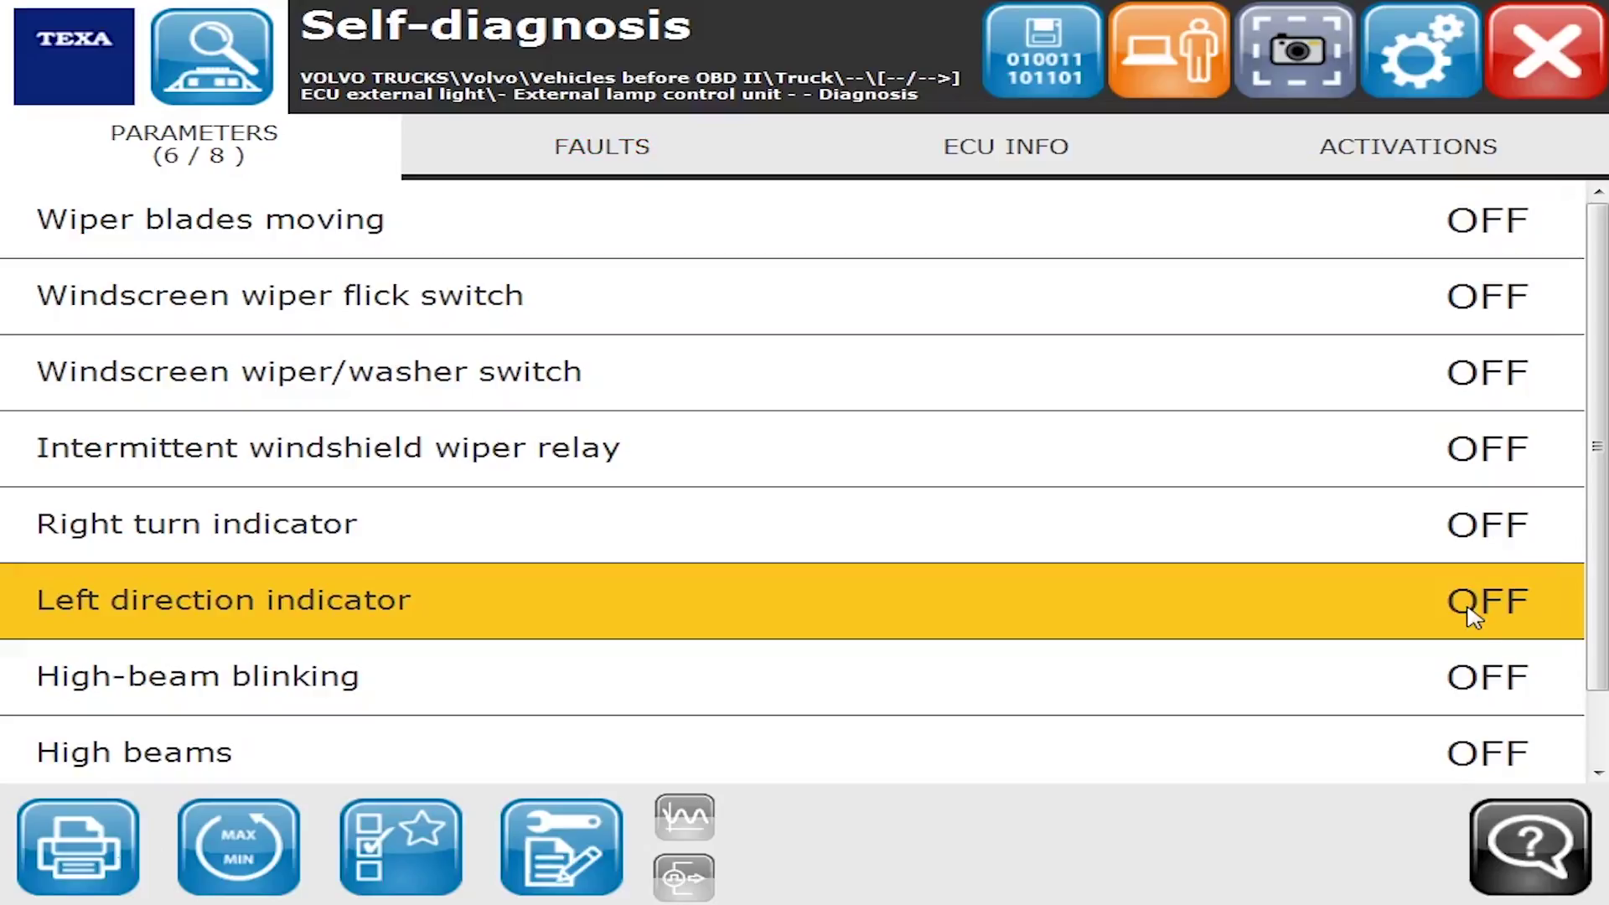
click(1595, 749)
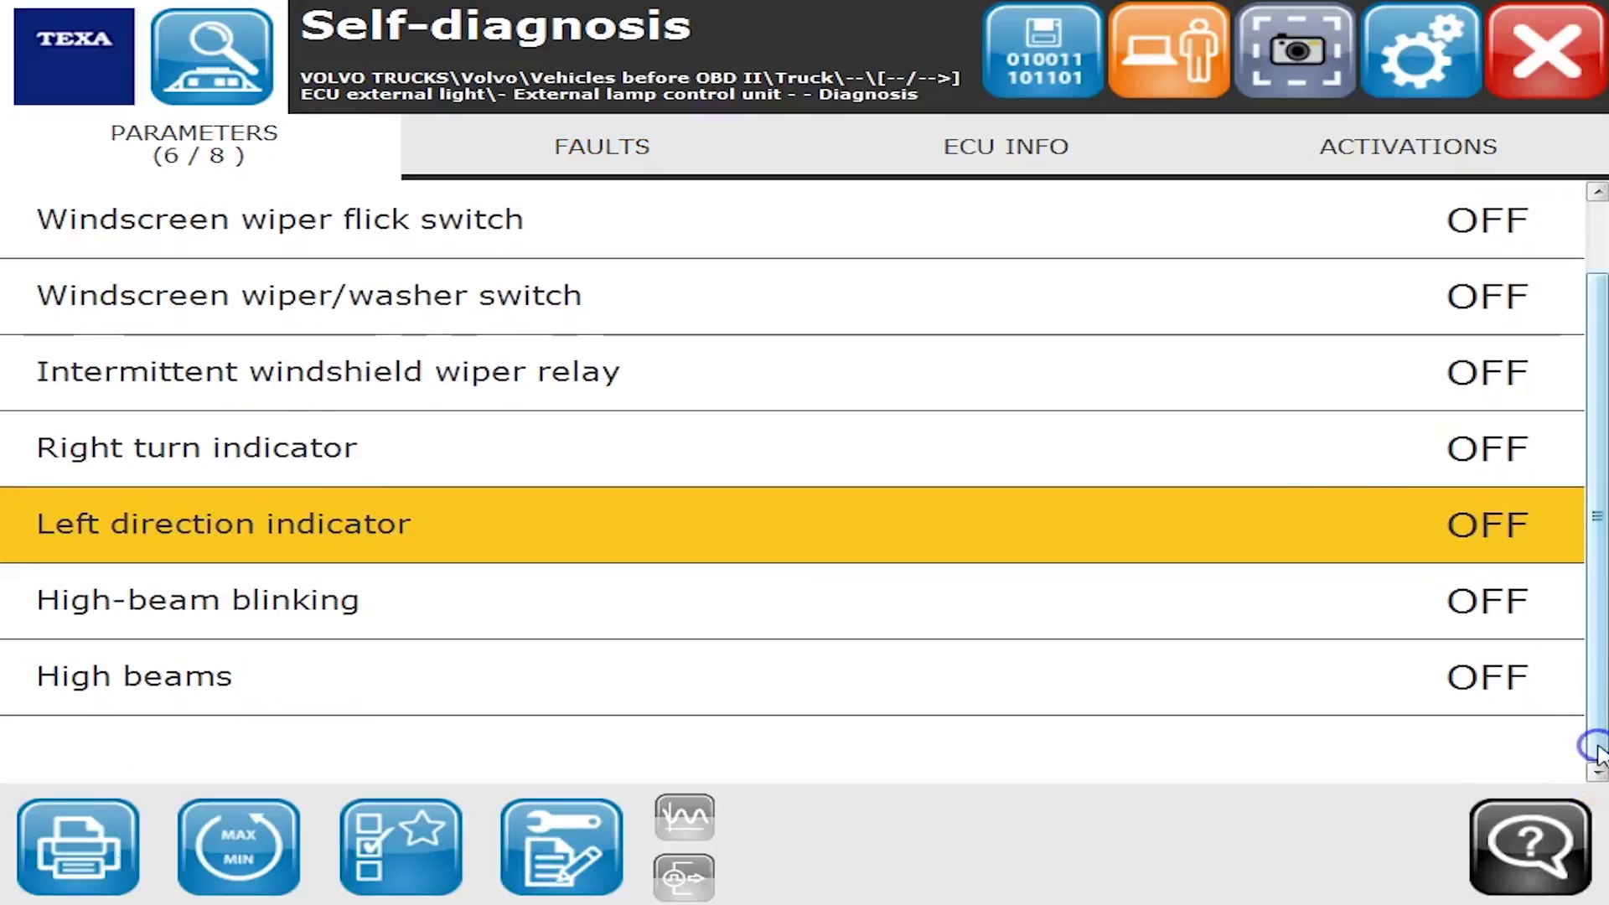
click(1053, 145)
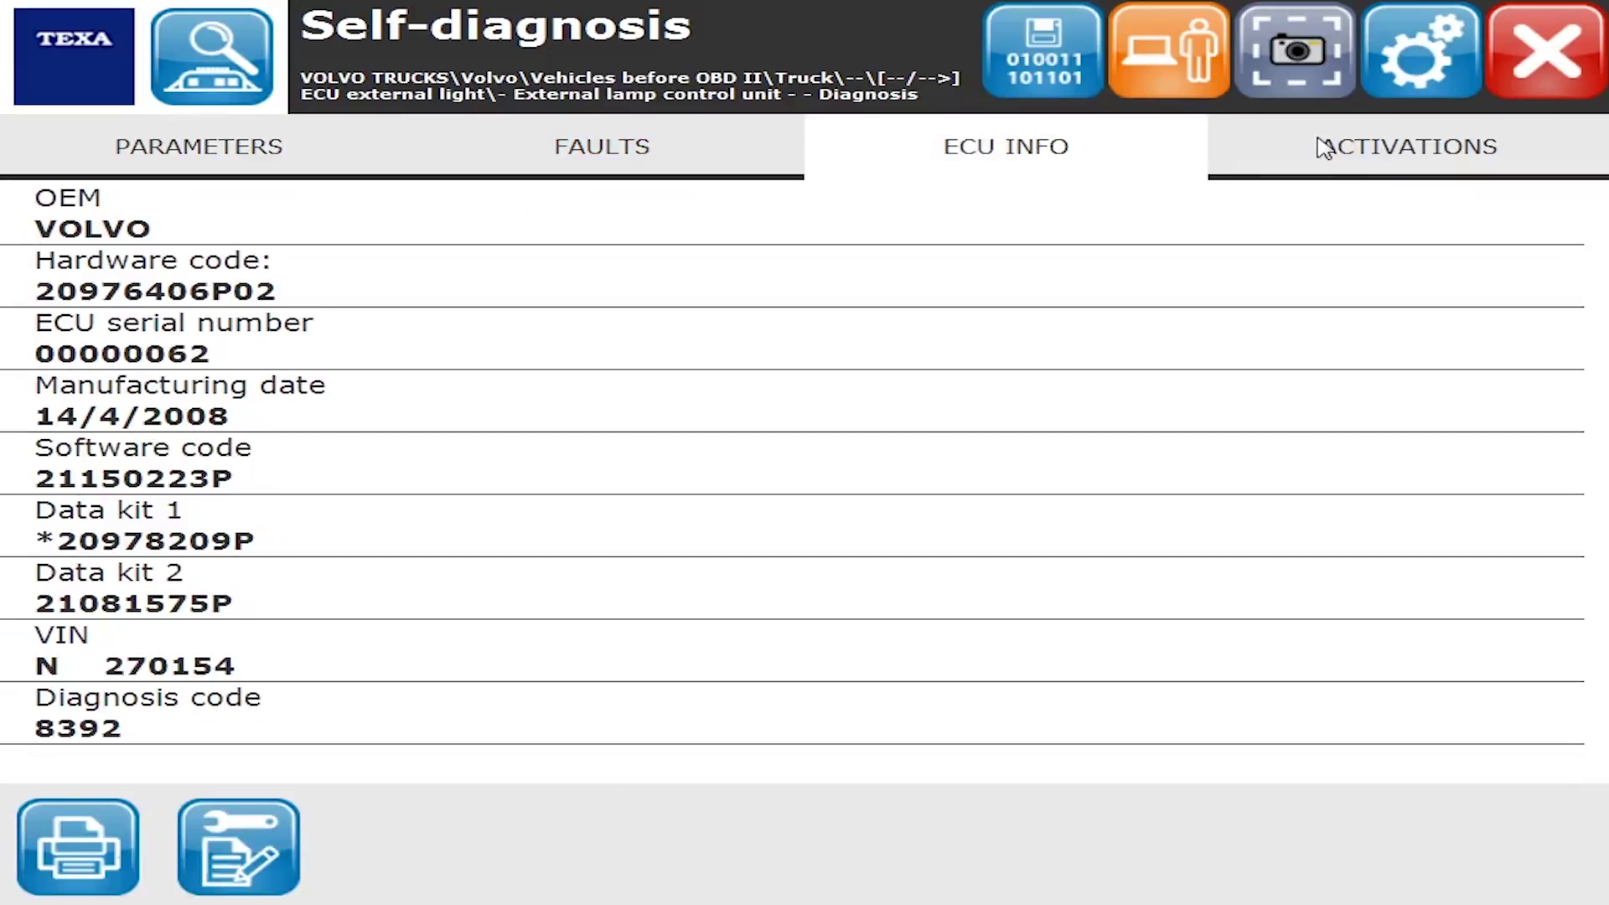
Run the Lights switch activation on the external lamp control unit and quit the test.
click(1523, 148)
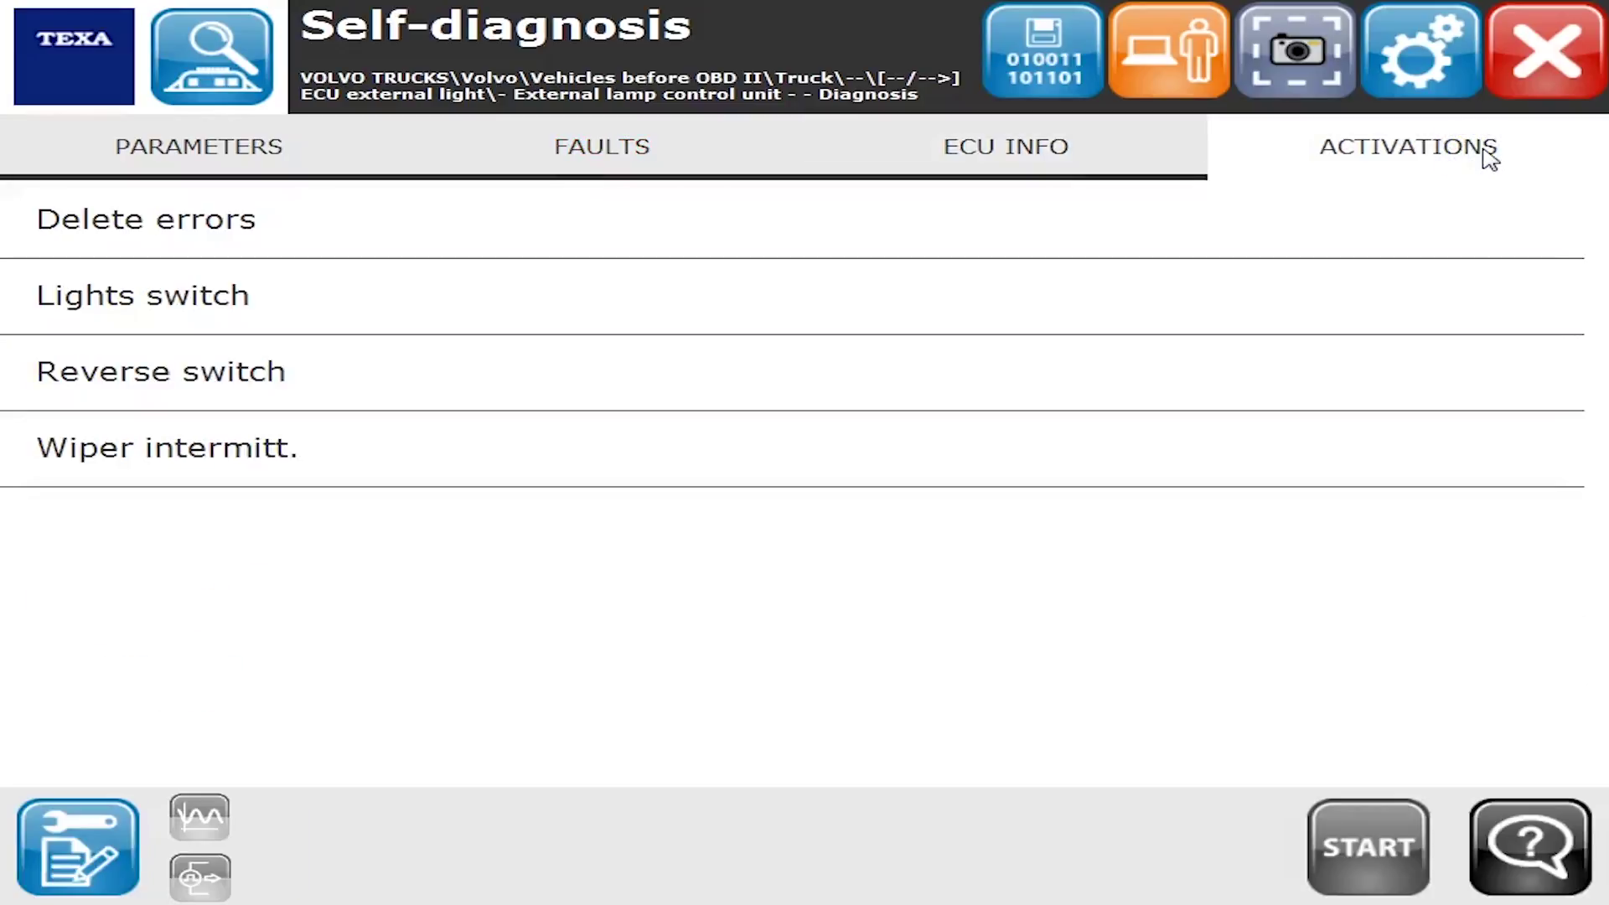
click(456, 285)
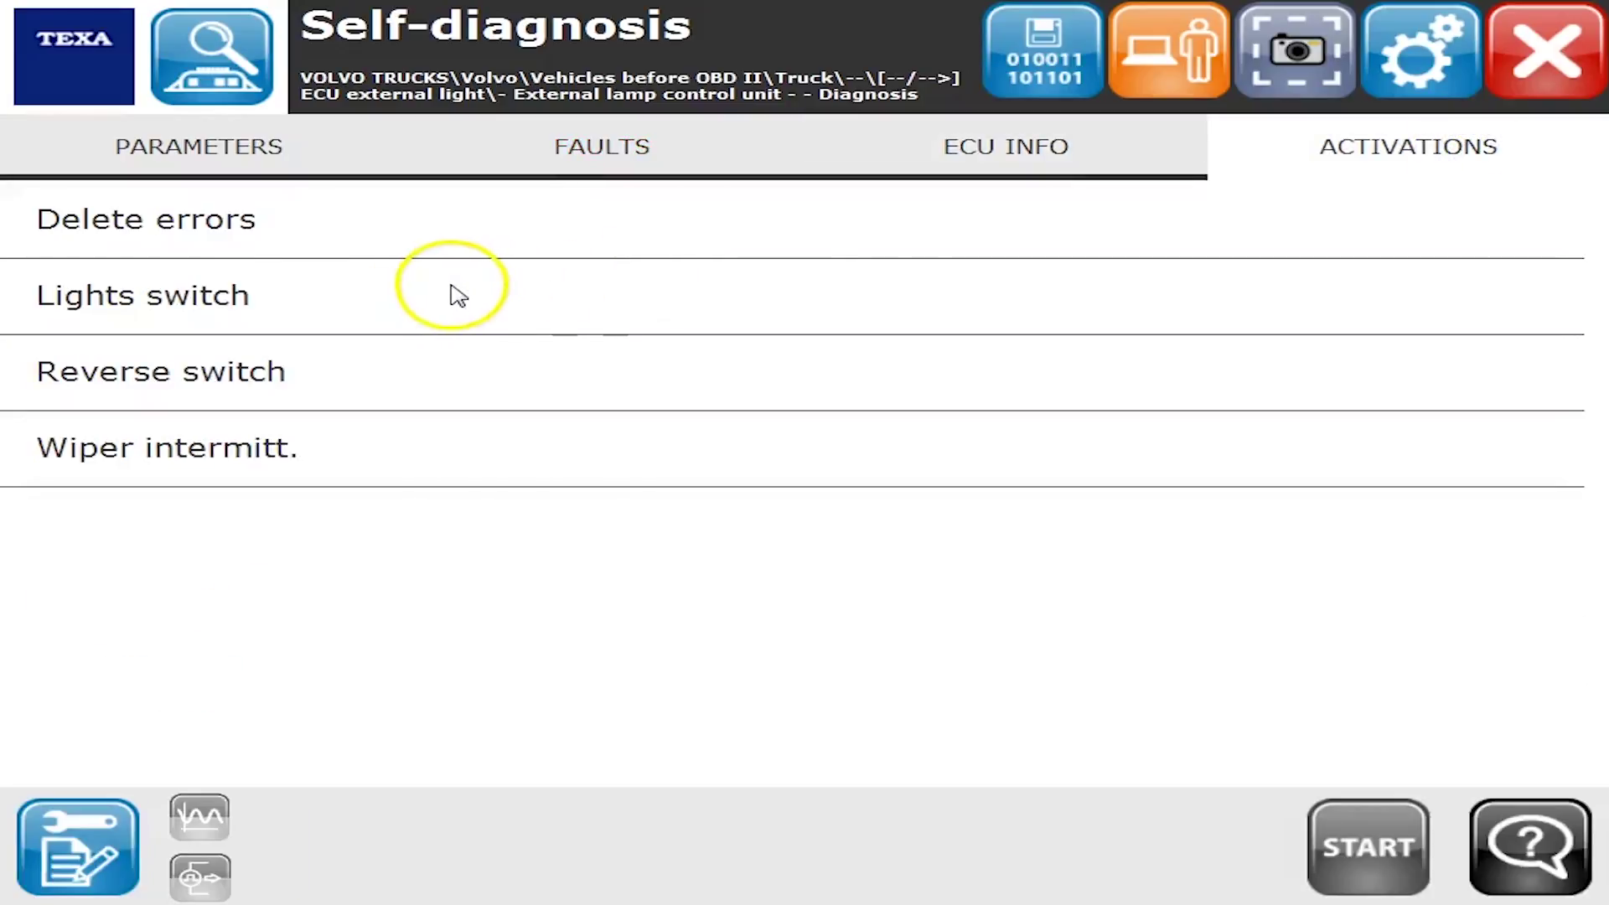
click(1379, 843)
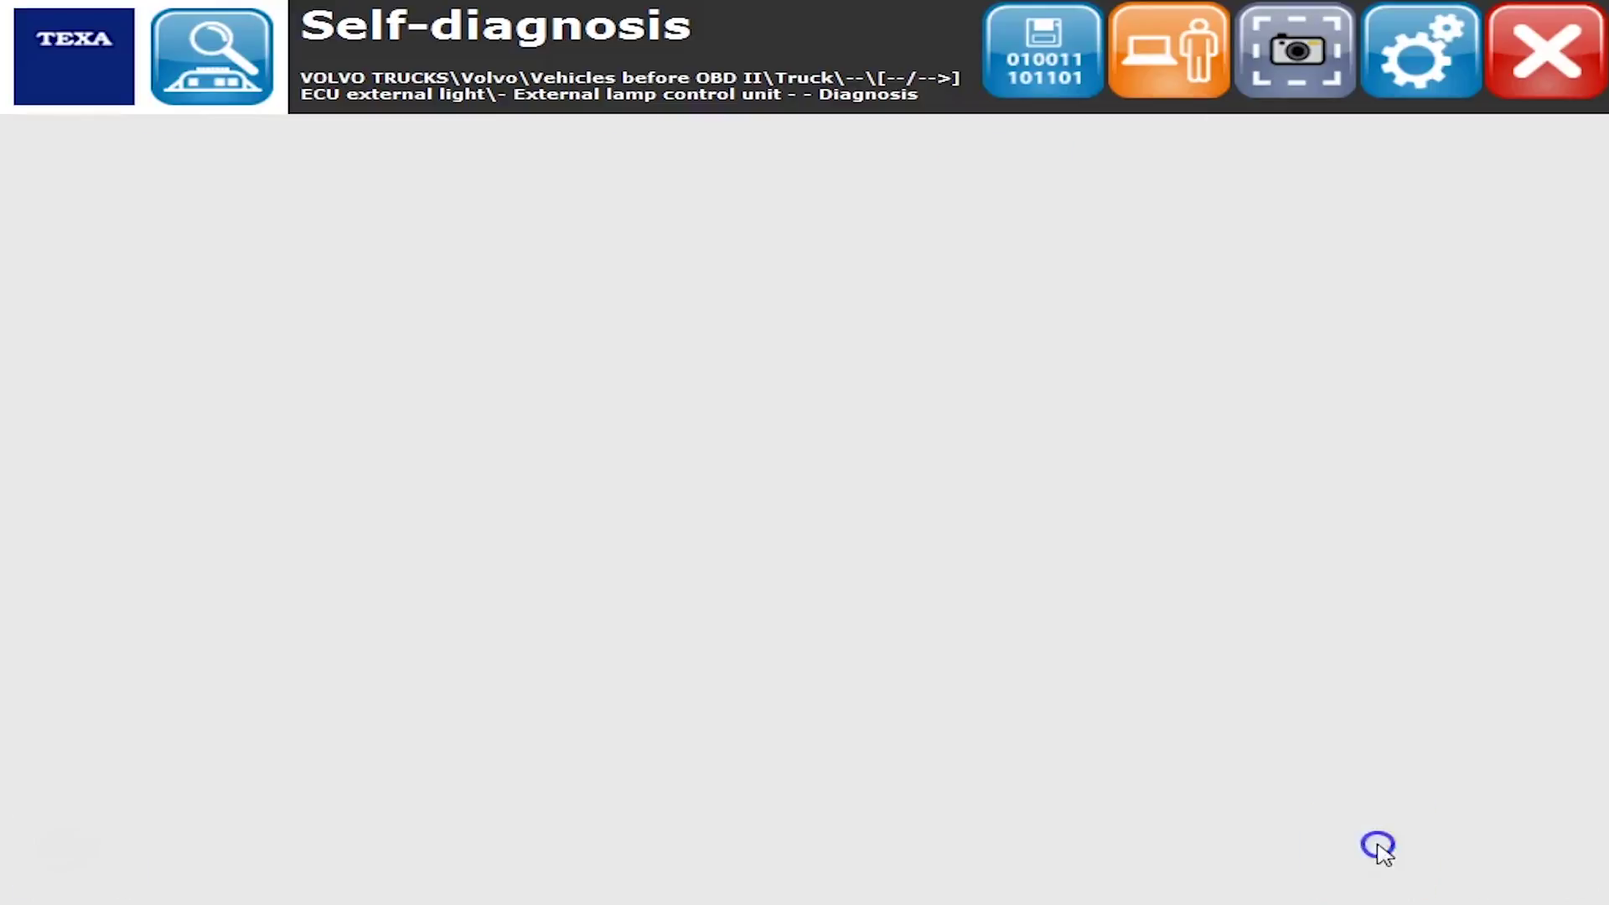
click(1431, 760)
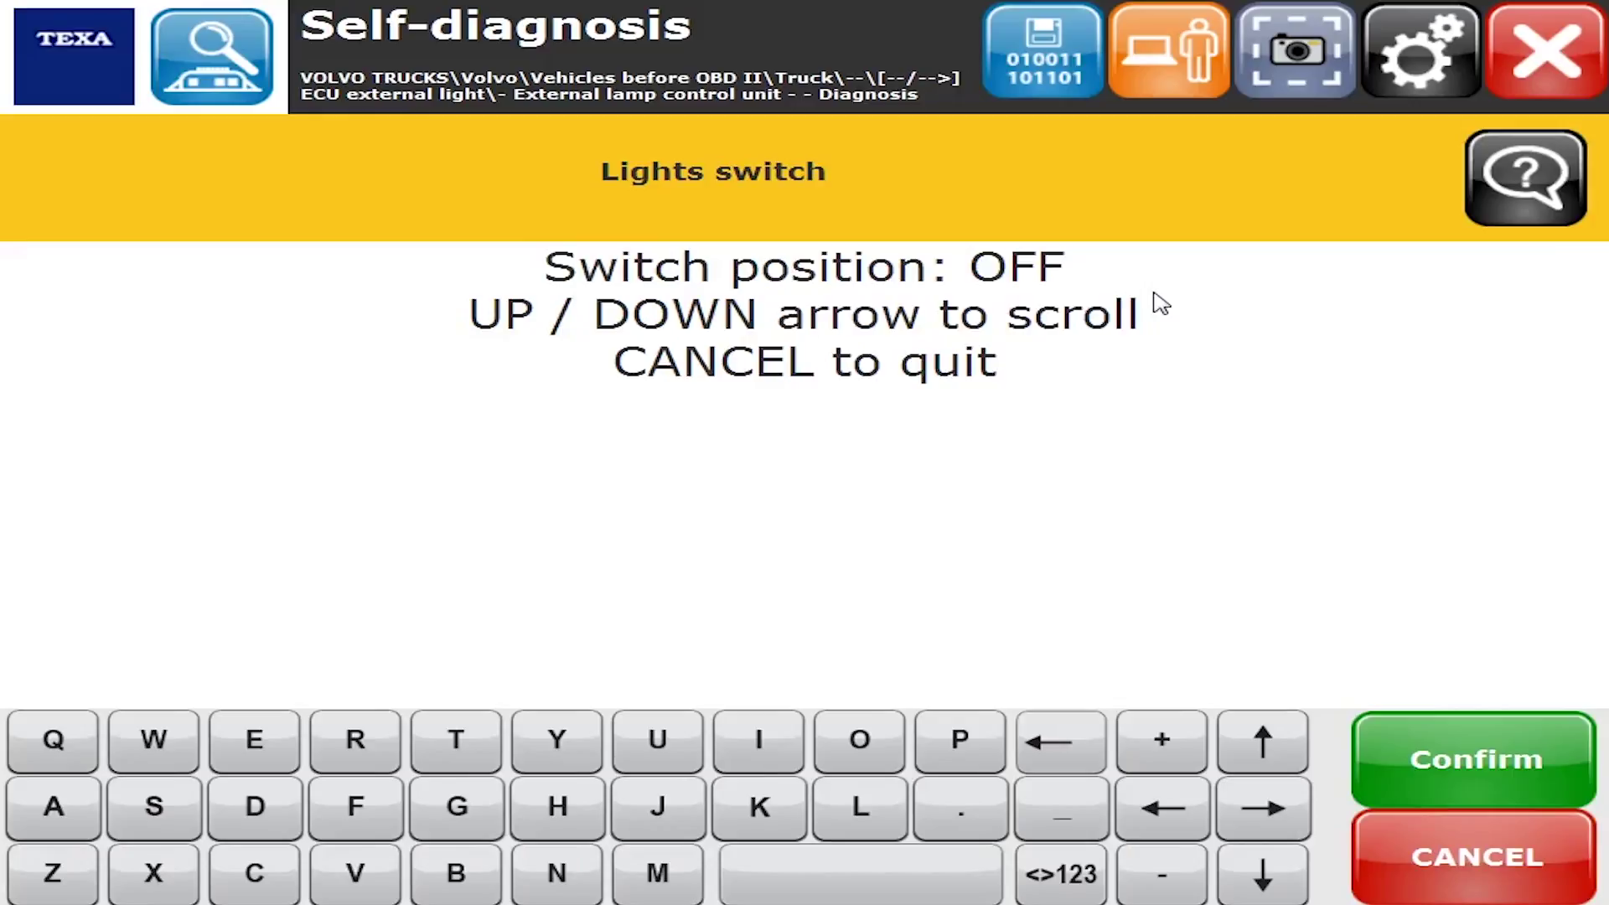
click(1509, 562)
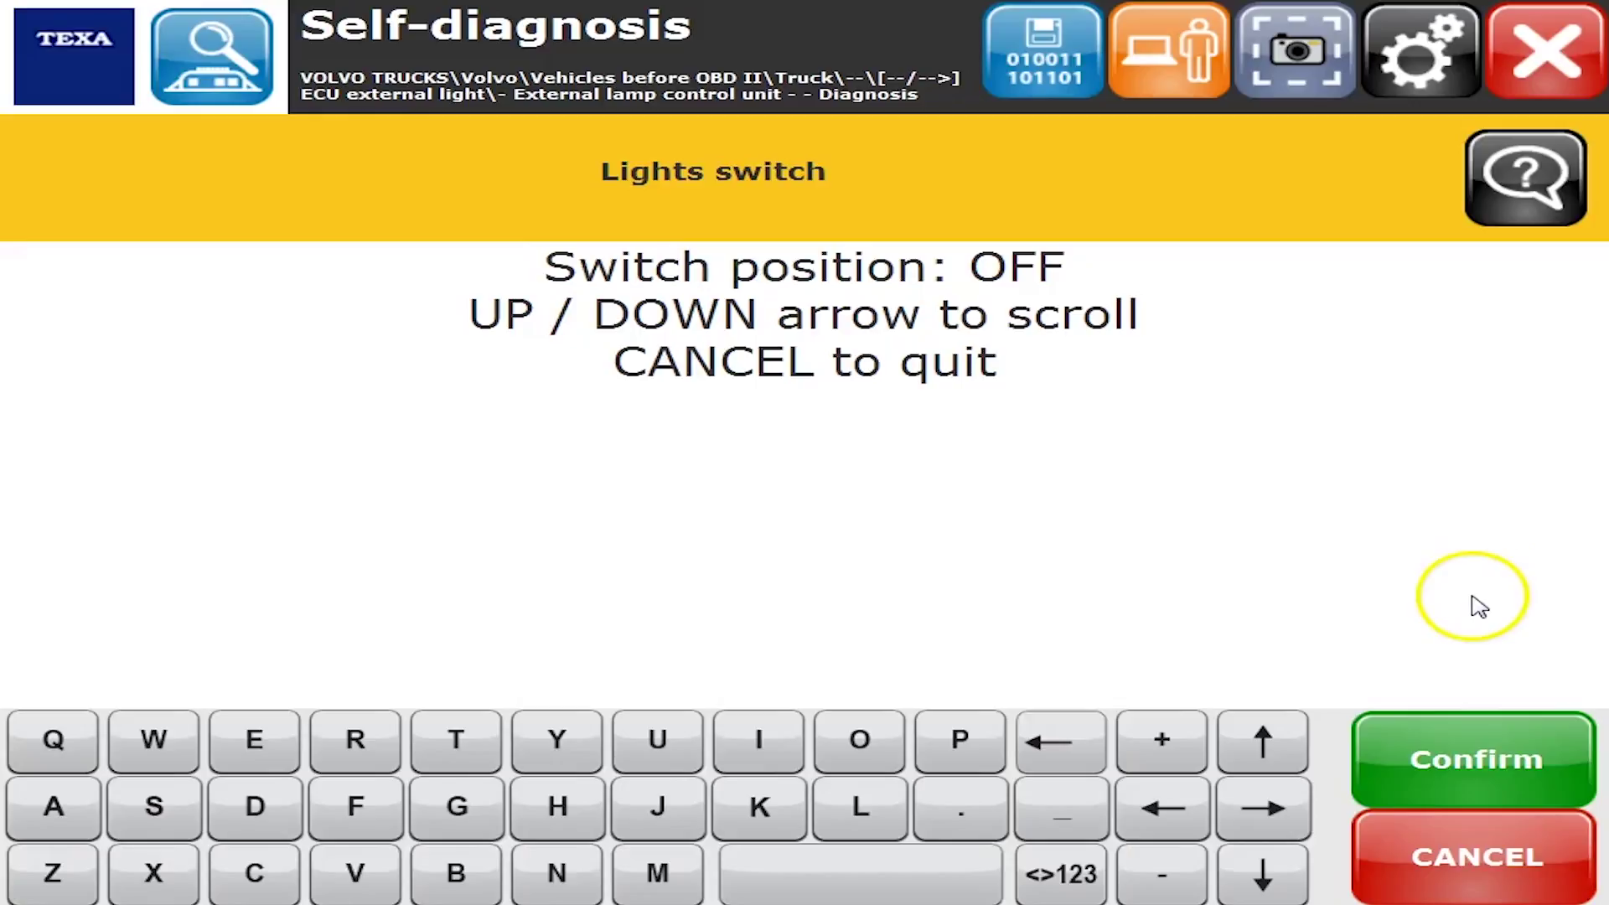
click(1436, 864)
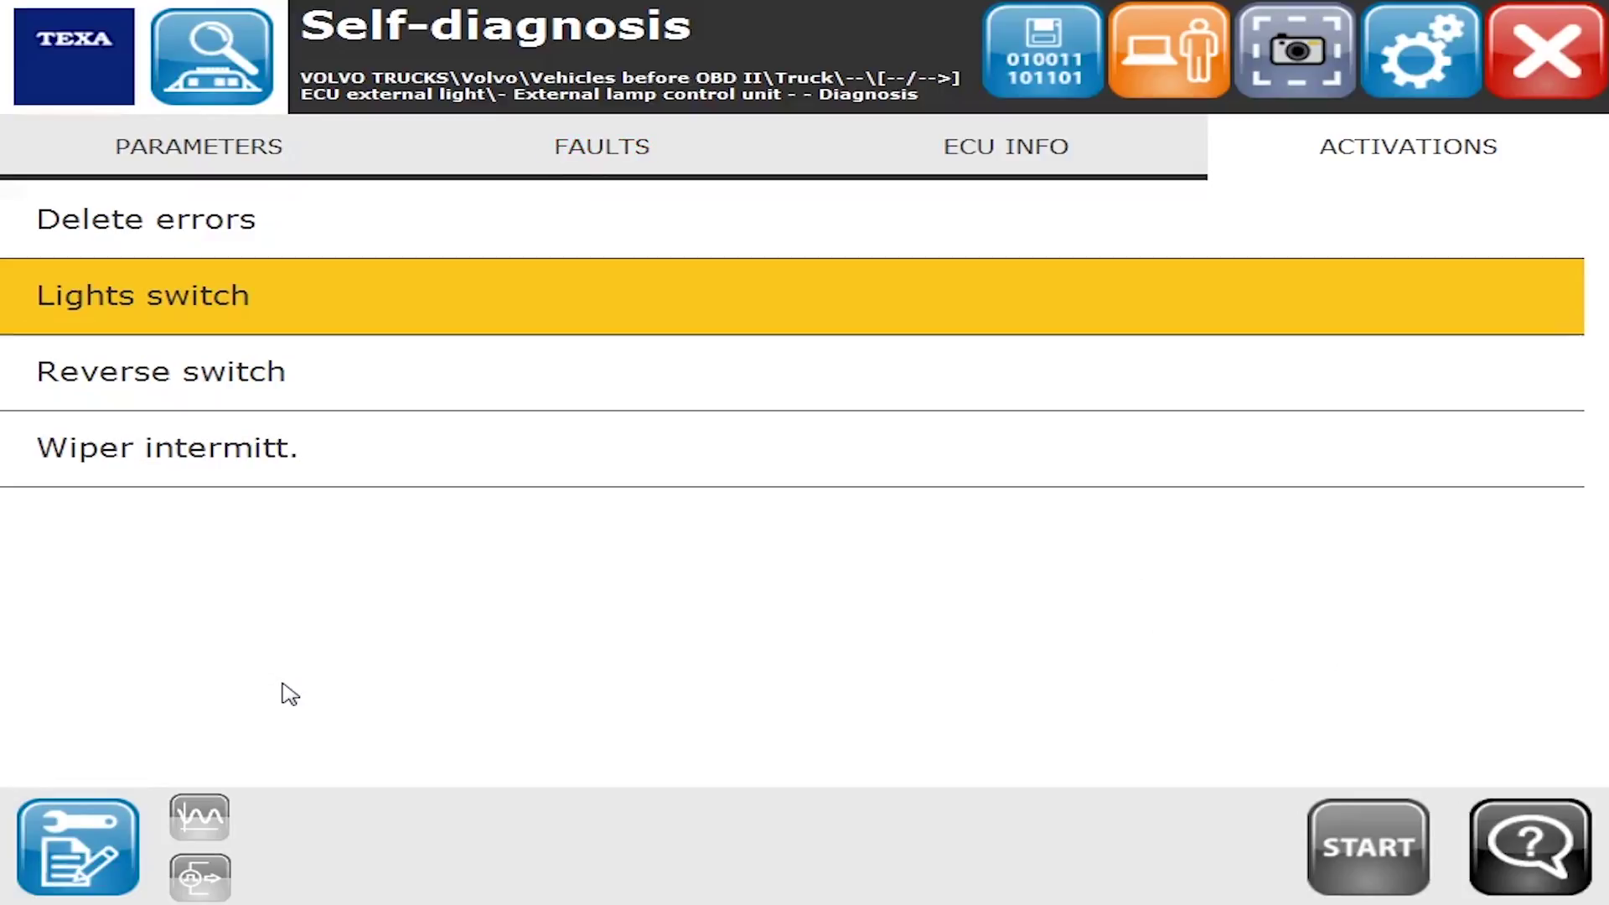
Open the service notes function for the external lamp control unit's diagnosis.
click(72, 853)
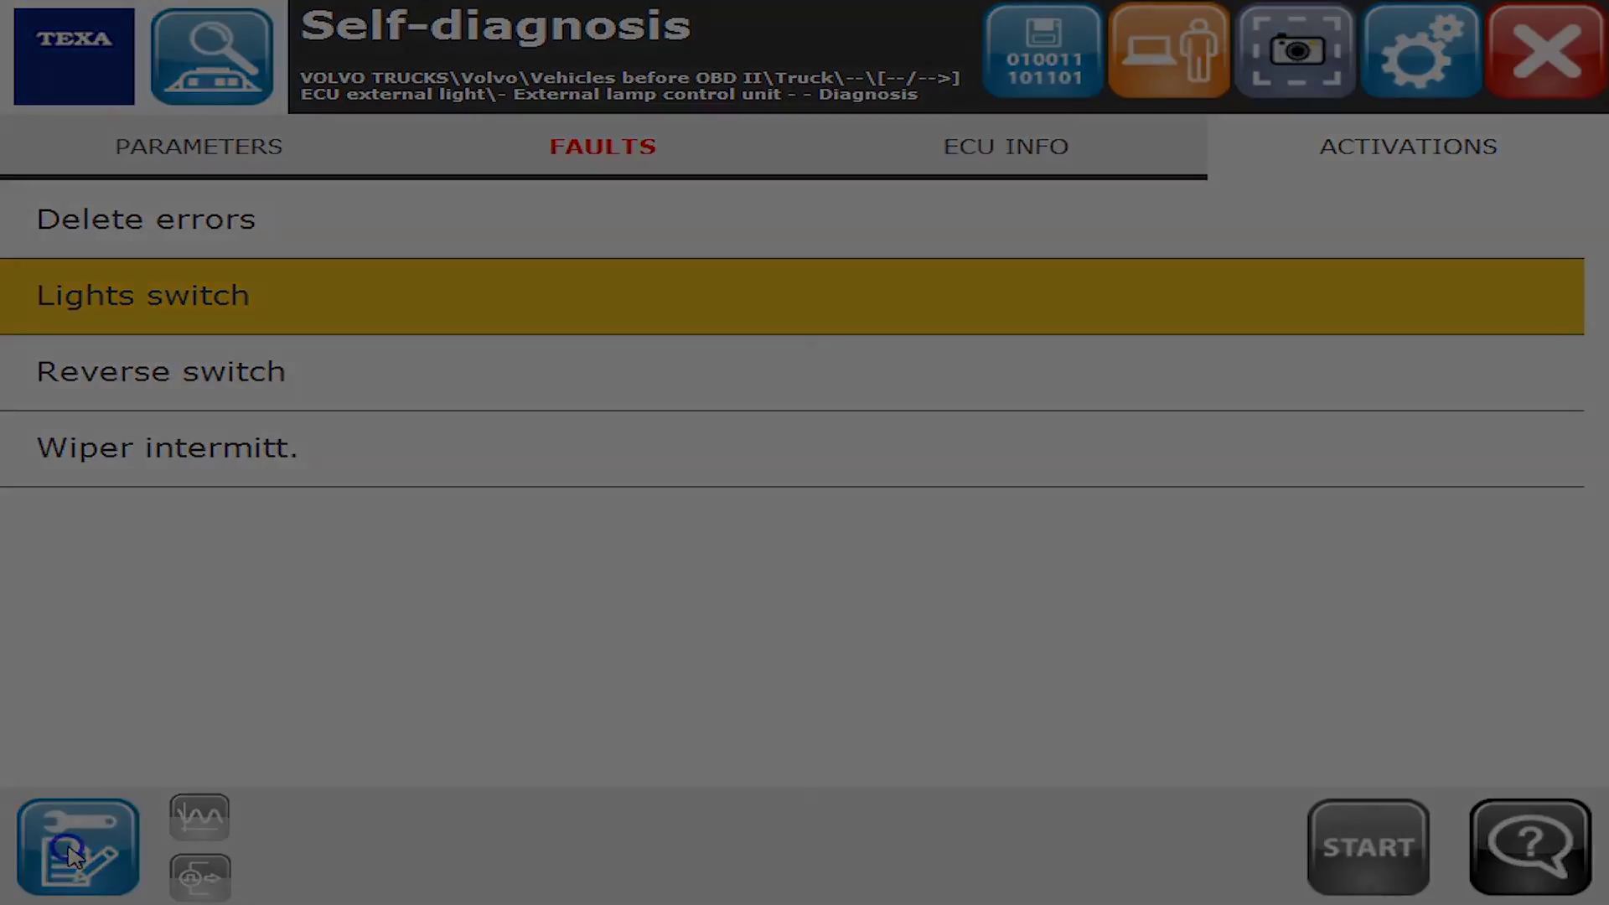